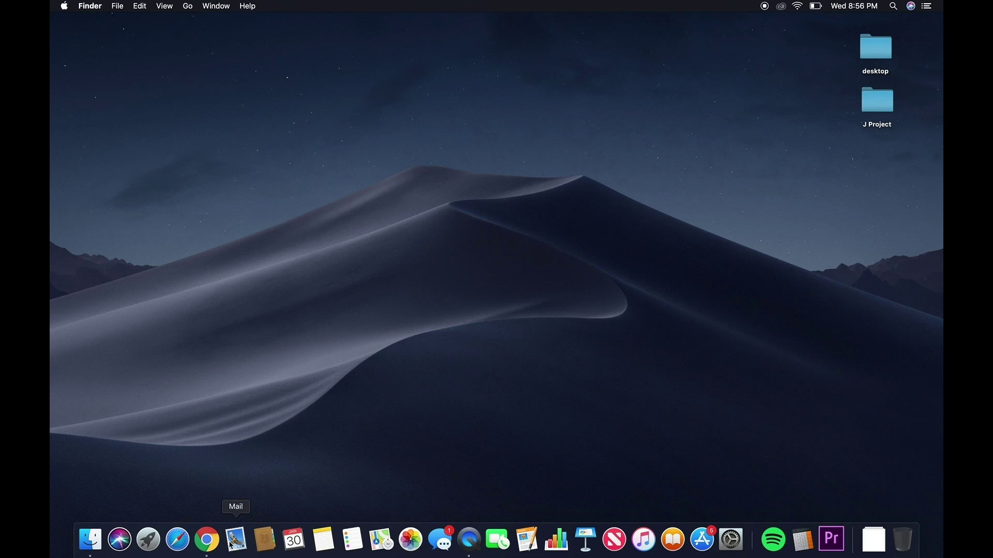
Launch the browser and load the 640 Studio website.
{"action": "left_click", "coordinate": [208, 541]}
{"action": "type", "text": "64"}
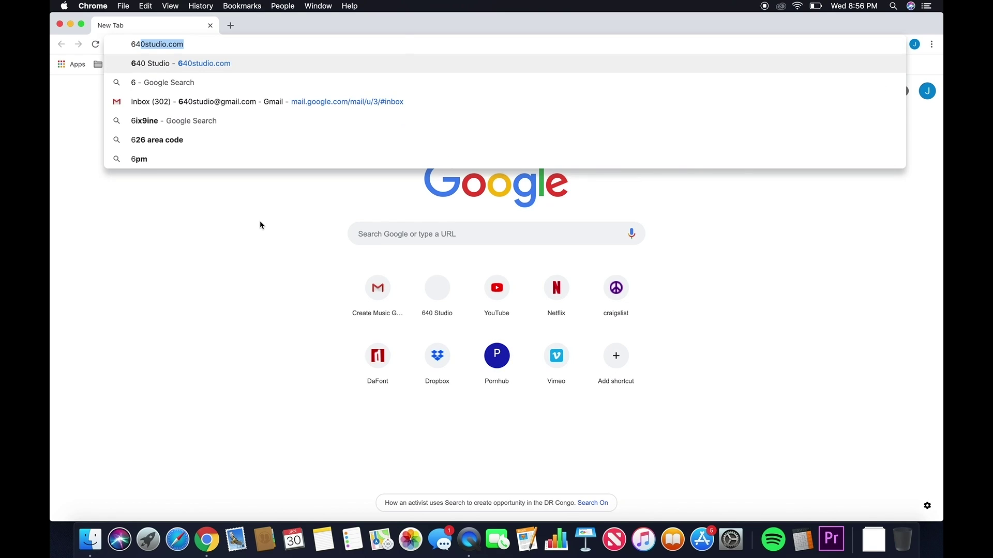
{"action": "type", "text": "0"}
{"action": "key", "text": "Return"}
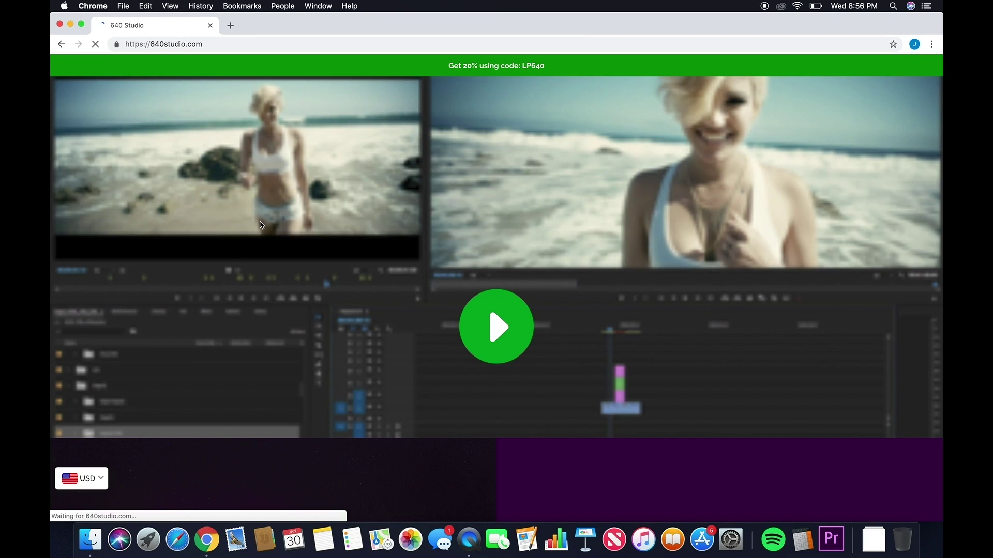
Add the 840 Transitions Pack For Premiere Pro to the cart, a $49.00 subtotal.
{"action": "scroll", "coordinate": [450, 243], "scroll_direction": "down", "scroll_amount": 4}
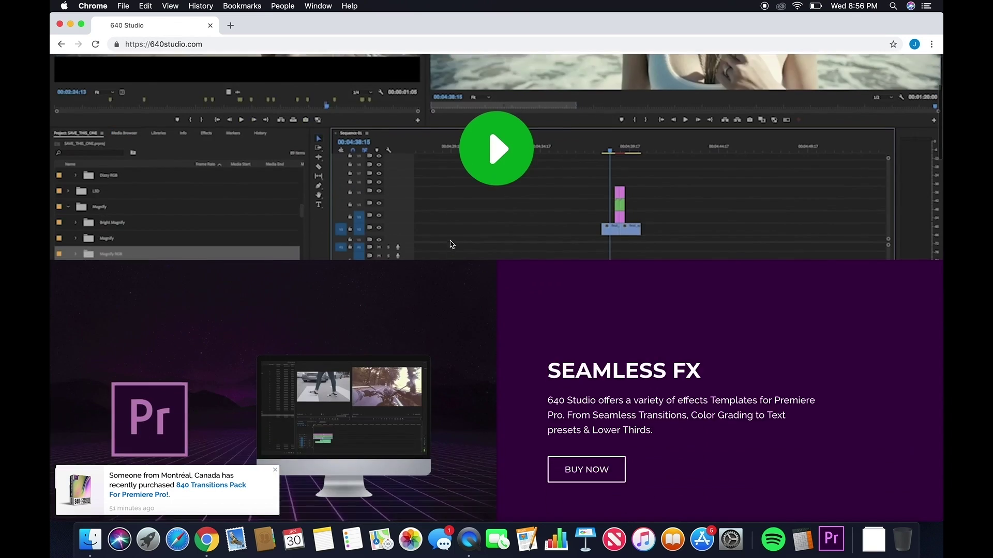
{"action": "scroll", "coordinate": [450, 243], "scroll_direction": "up", "scroll_amount": 4}
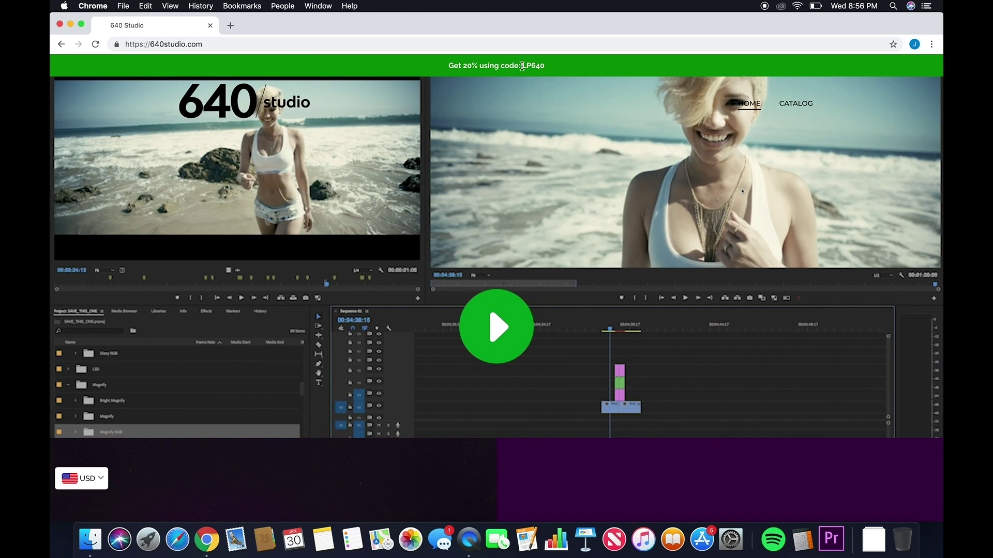
{"action": "scroll", "coordinate": [474, 233], "scroll_direction": "down", "scroll_amount": 10}
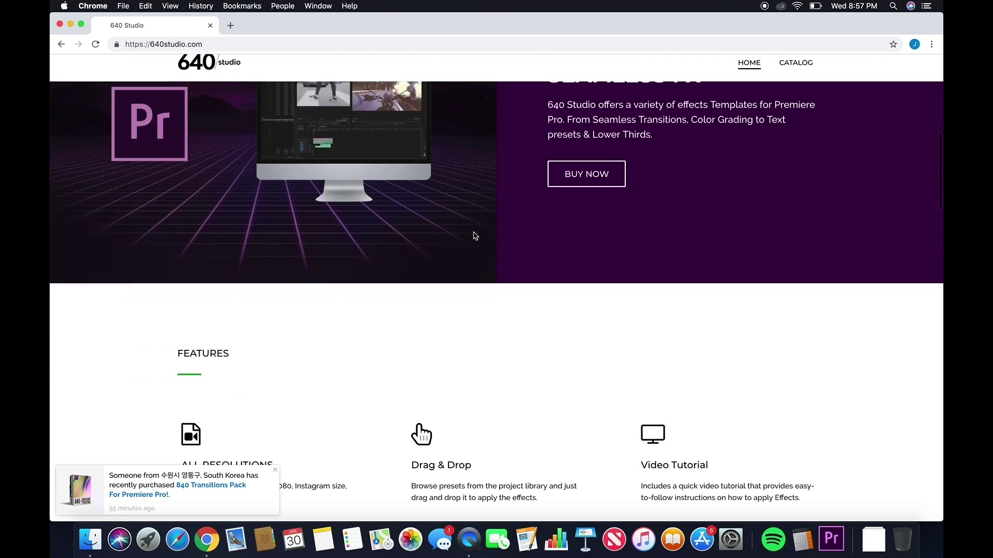
{"action": "scroll", "coordinate": [474, 236], "scroll_direction": "down", "scroll_amount": 2}
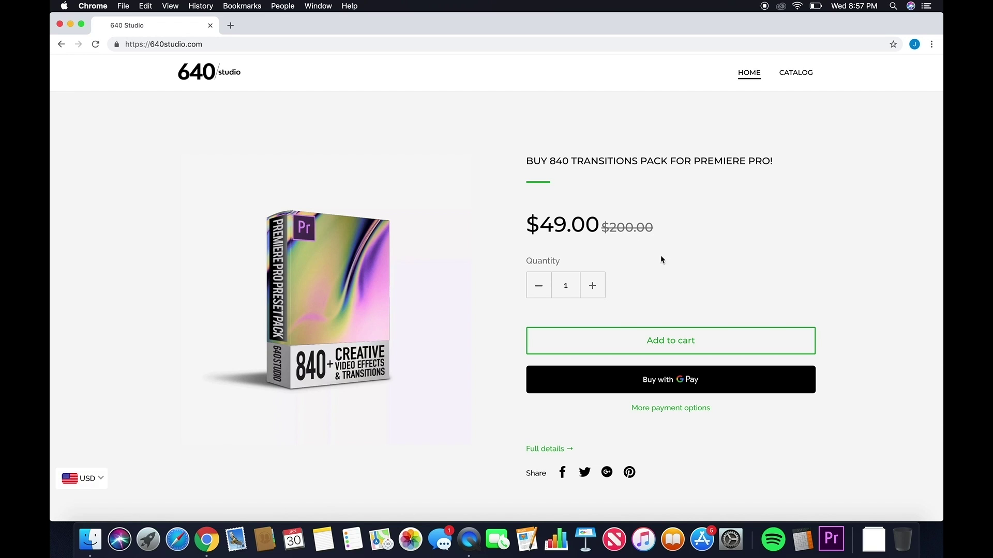
{"action": "left_click", "coordinate": [630, 339]}
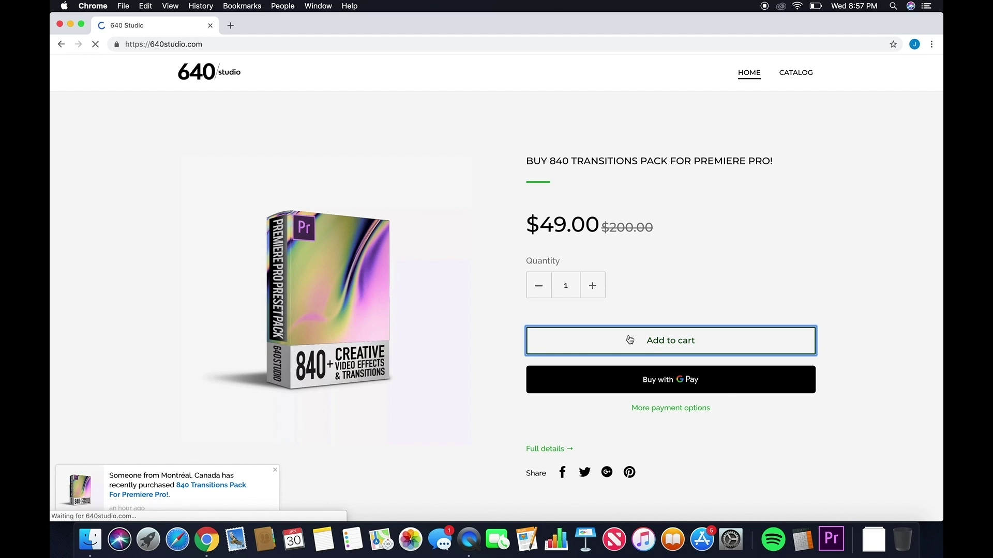
{"action": "scroll", "coordinate": [618, 339], "scroll_direction": "down", "scroll_amount": 3}
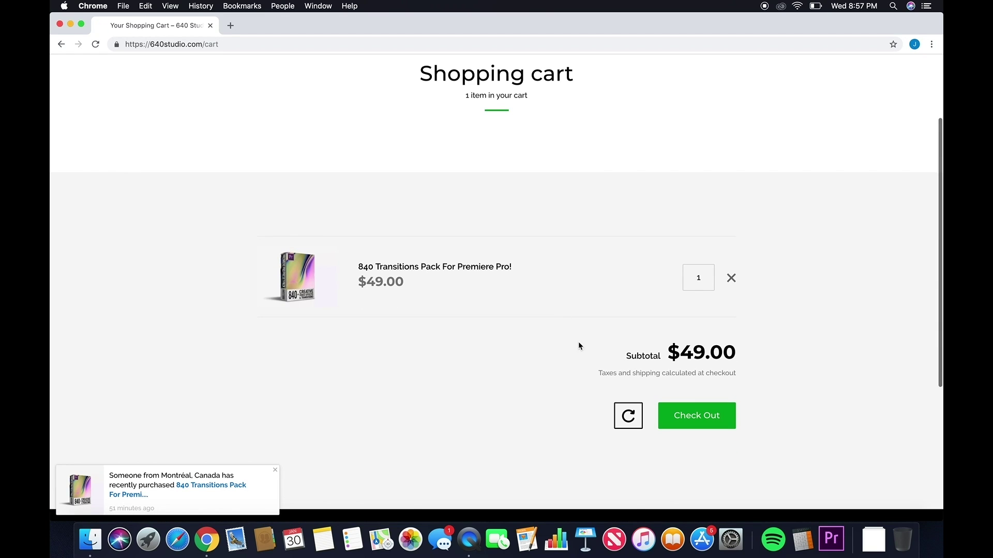
Start checkout, accept the suggested shipping address and continue to payment.
{"action": "left_click", "coordinate": [697, 418]}
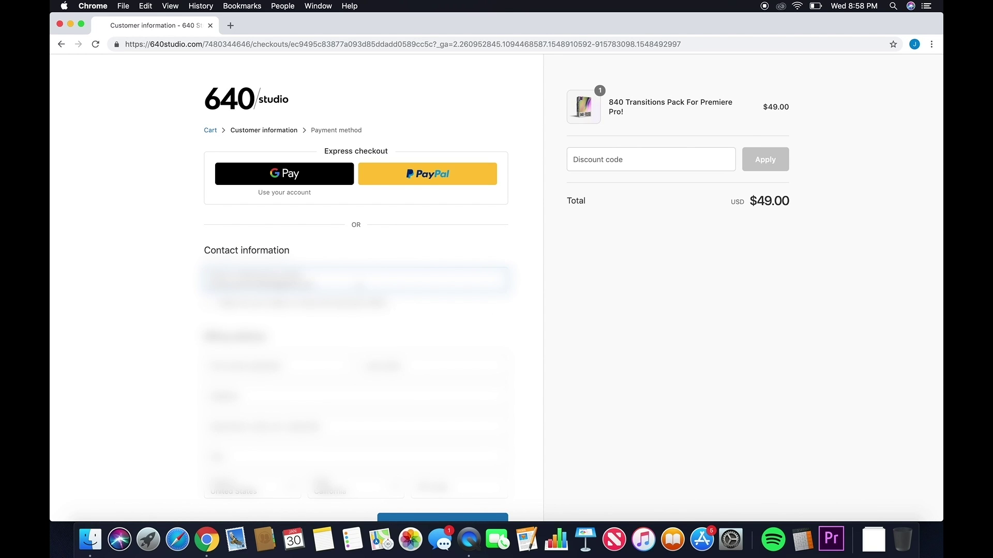
{"action": "scroll", "coordinate": [356, 290], "scroll_direction": "down", "scroll_amount": 3}
{"action": "key", "text": "Tab"}
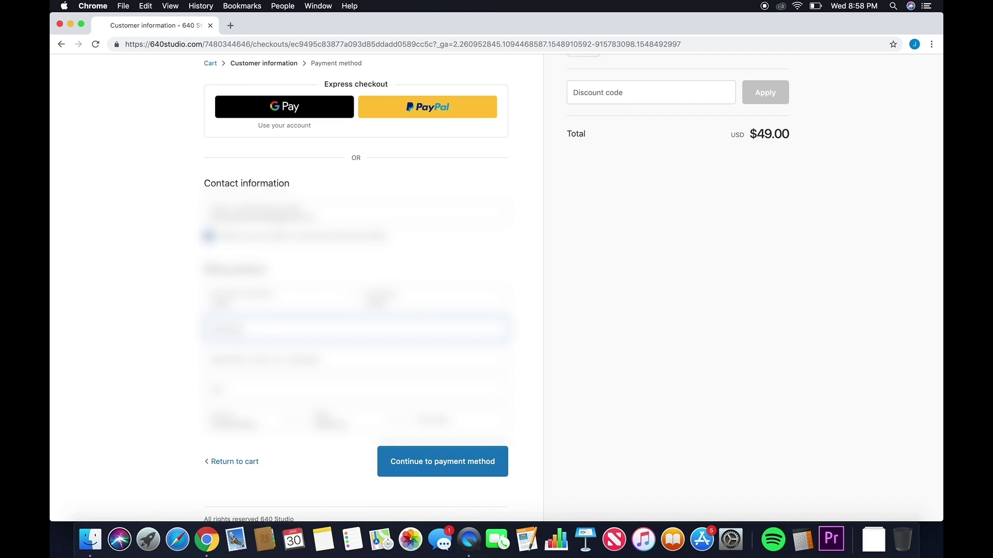
{"action": "key", "text": "Down"}
{"action": "key", "text": "Return"}
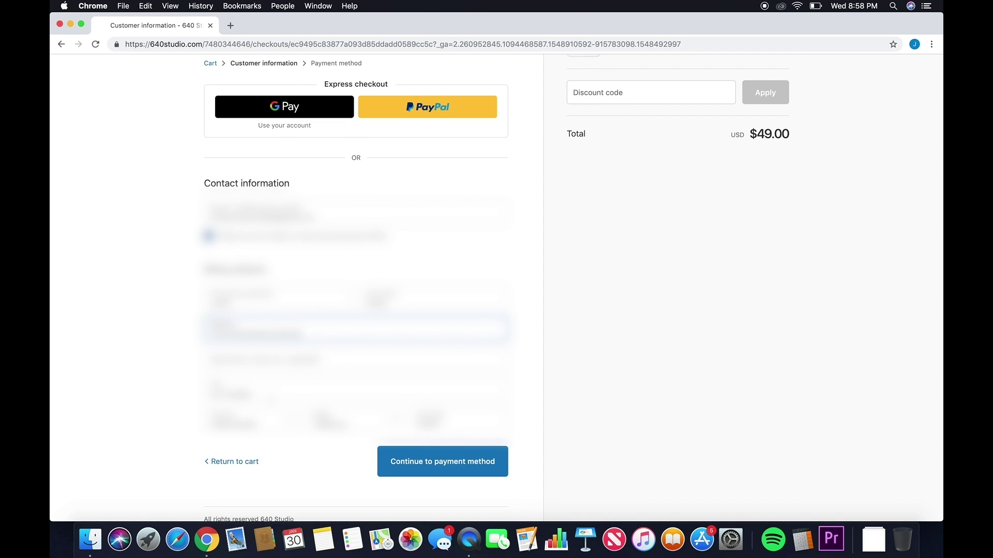
{"action": "scroll", "coordinate": [407, 454], "scroll_direction": "down", "scroll_amount": 1}
{"action": "left_click", "coordinate": [407, 453]}
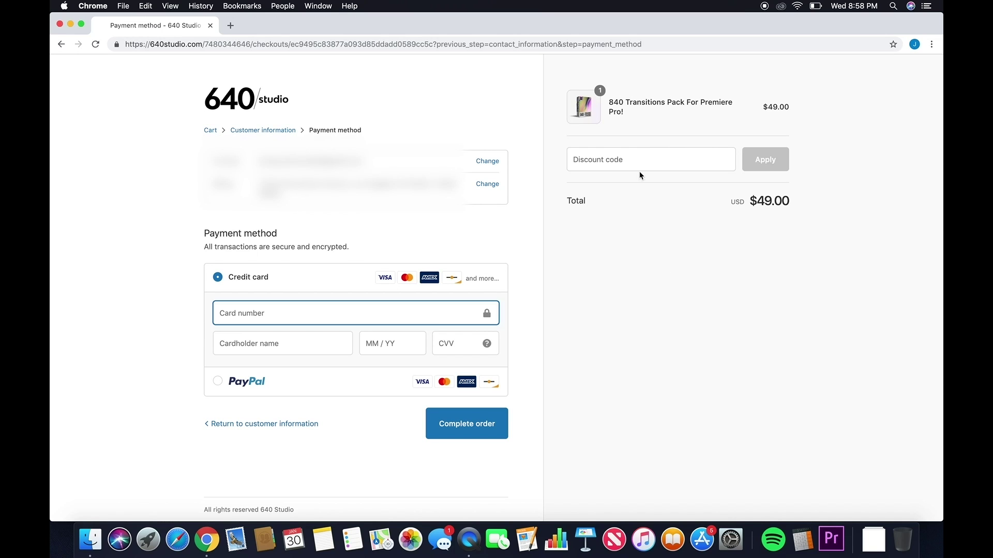
Apply discount code LP640 to bring the total to $39.20, then place the order.
{"action": "left_click", "coordinate": [637, 161]}
{"action": "type", "text": "LP640"}
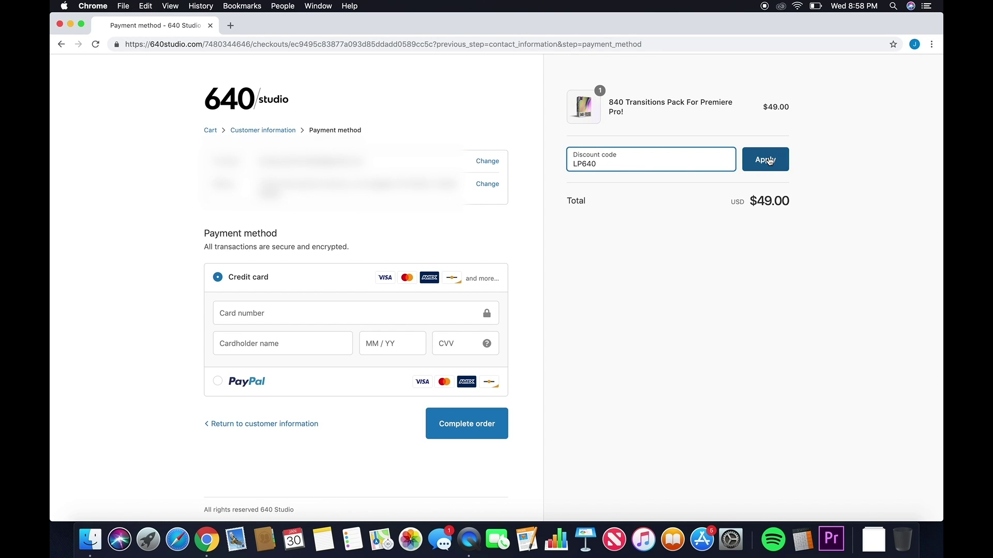
{"action": "left_click", "coordinate": [769, 160]}
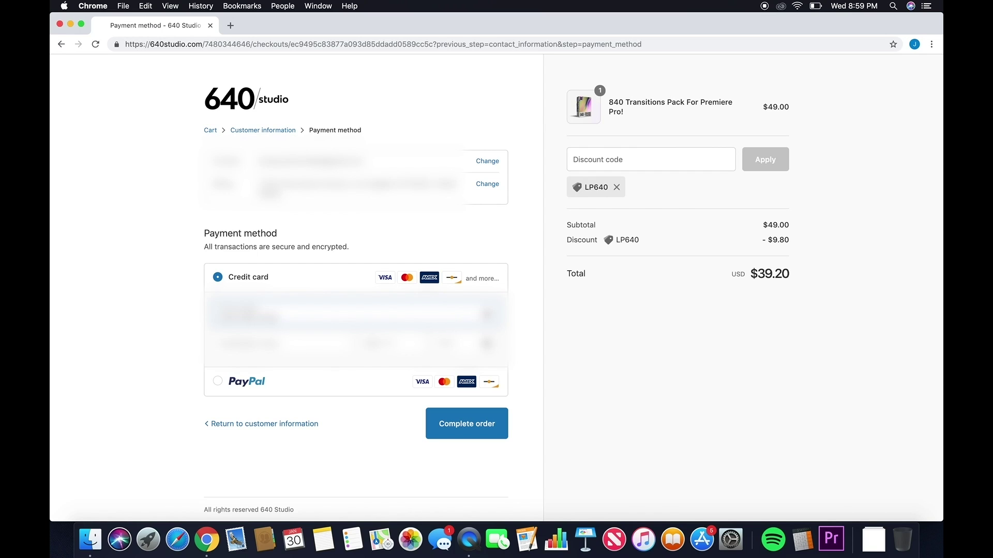
{"action": "left_click", "coordinate": [478, 426]}
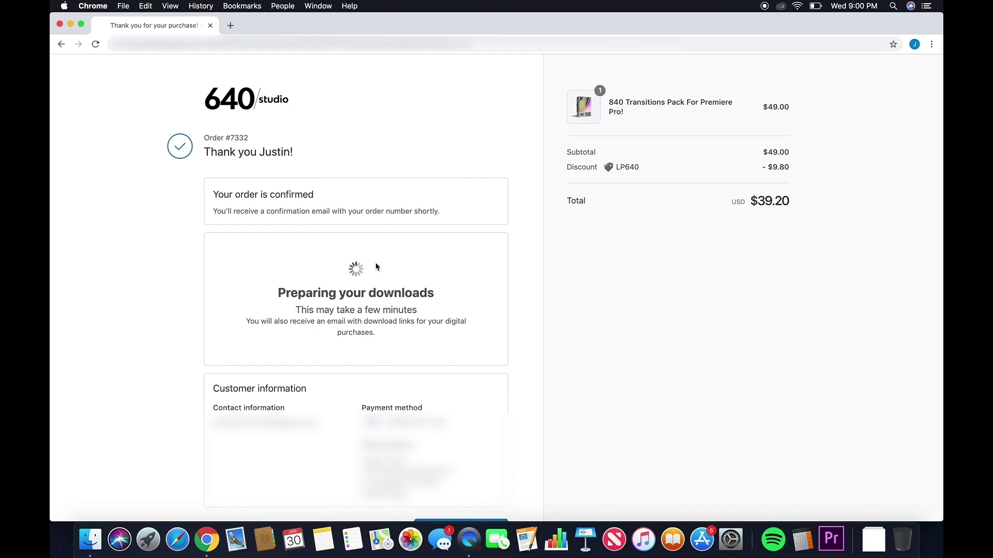
Download 840_transitions_premiere 2.zip from the order confirmation page.
{"action": "scroll", "coordinate": [296, 287], "scroll_direction": "down", "scroll_amount": 1}
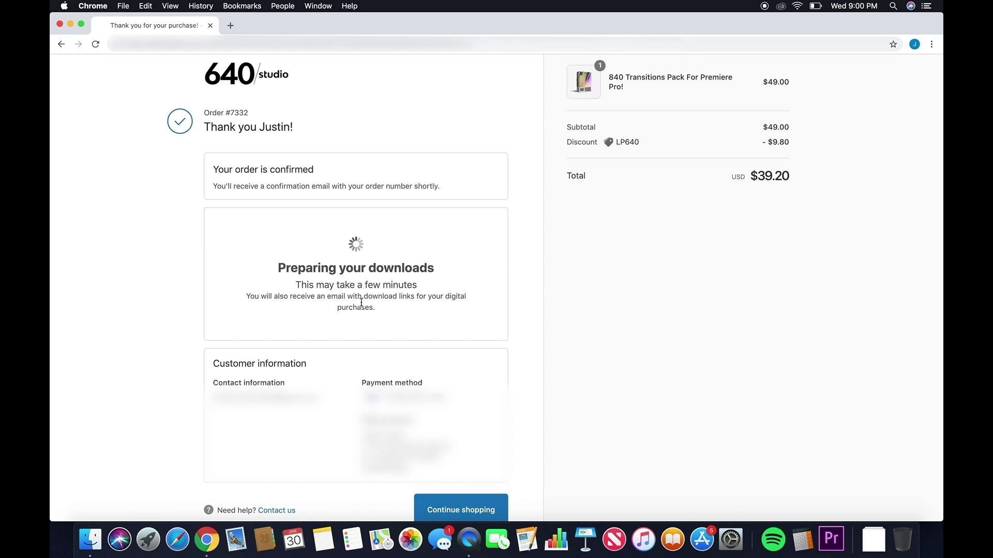
{"action": "scroll", "coordinate": [520, 335], "scroll_direction": "up", "scroll_amount": 1}
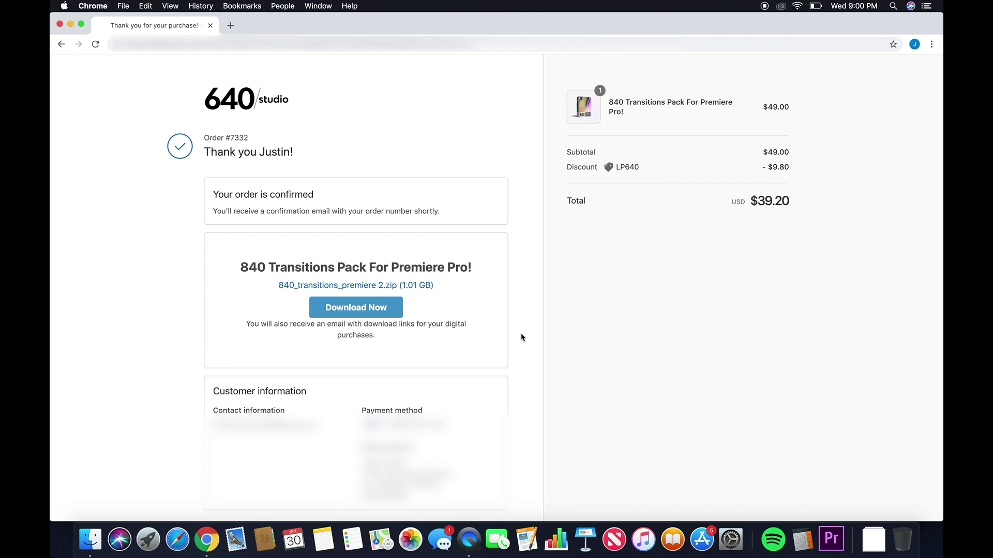
{"action": "scroll", "coordinate": [520, 338], "scroll_direction": "down", "scroll_amount": 1}
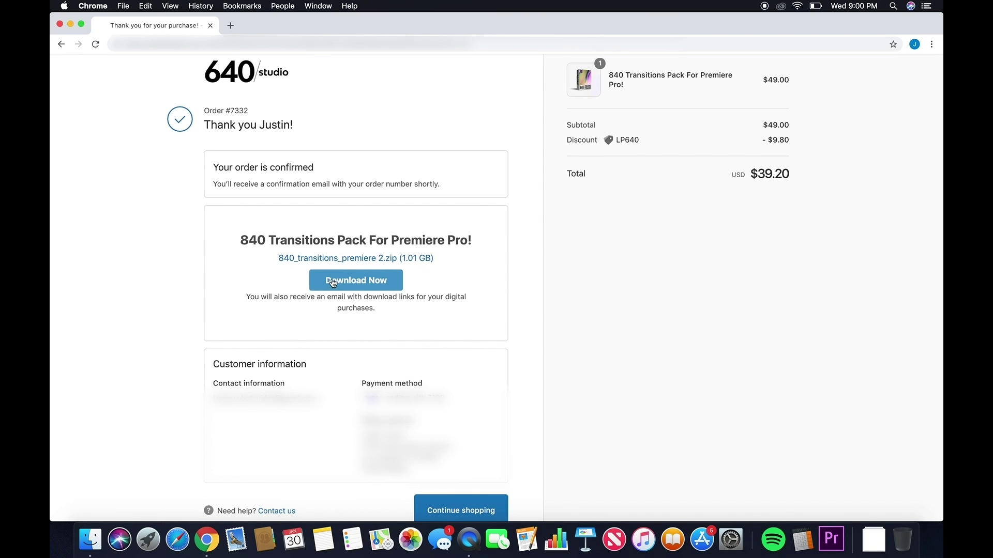
{"action": "left_click", "coordinate": [364, 286]}
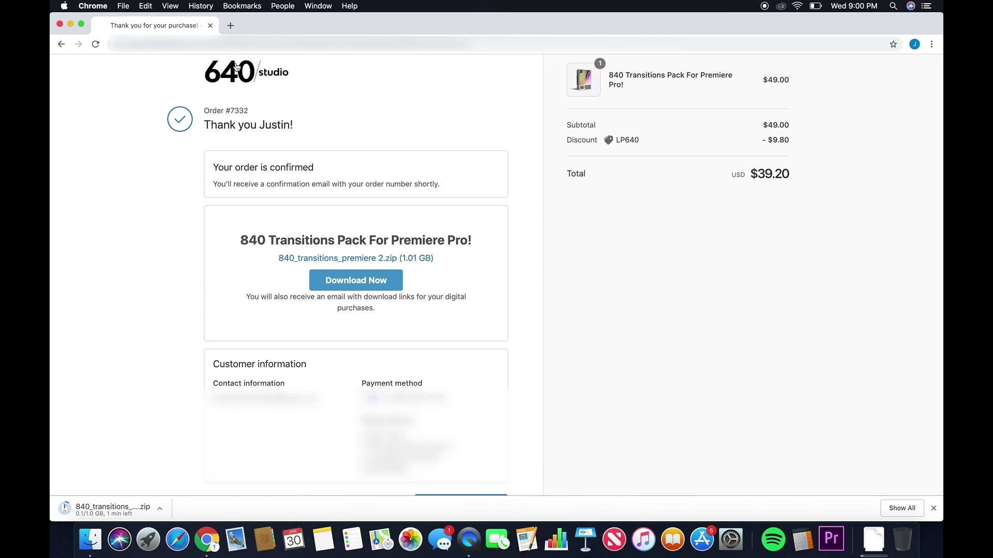
{"action": "left_click", "coordinate": [230, 26]}
Open the 640 Studio order email in Gmail and follow its View your order link.
{"action": "type", "text": "gmail"}
{"action": "key", "text": "Return"}
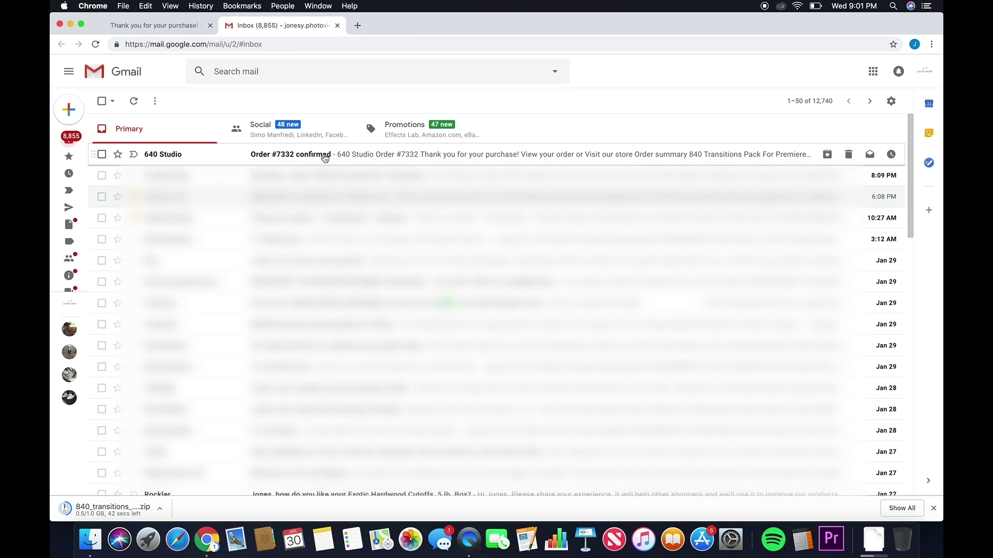
{"action": "left_click", "coordinate": [324, 155]}
{"action": "scroll", "coordinate": [344, 206], "scroll_direction": "down", "scroll_amount": 1}
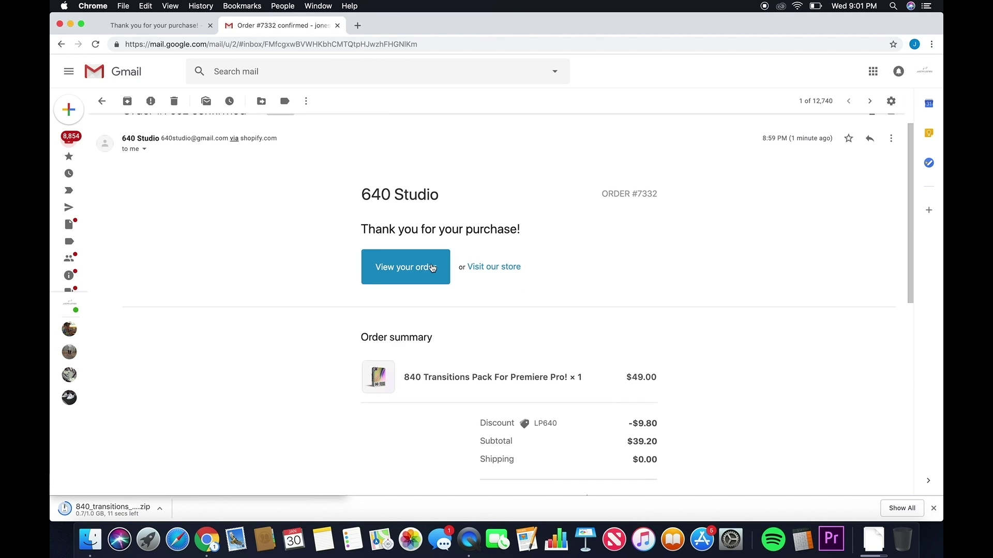
{"action": "left_click", "coordinate": [425, 271]}
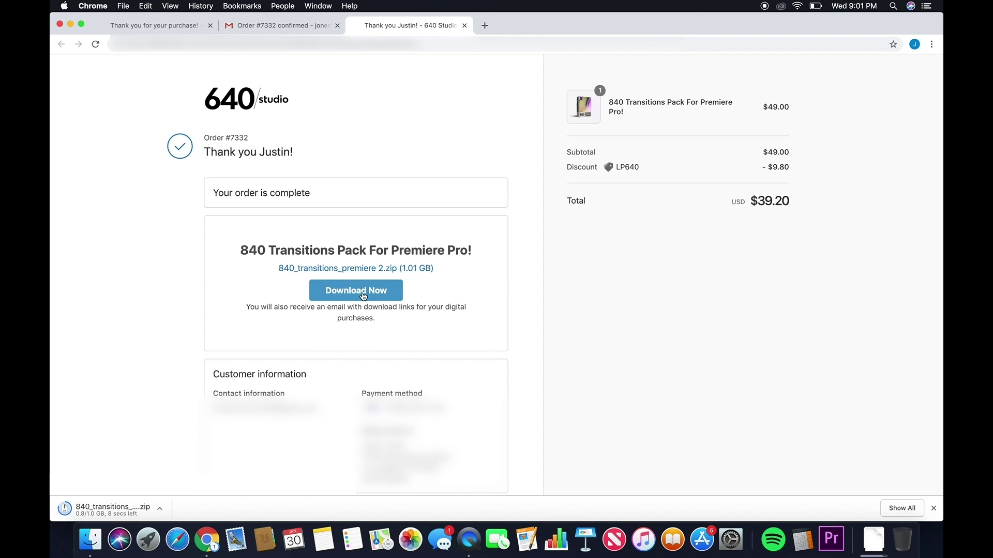
Move the downloaded zip to the desktop and unzip it into the 840_transitions_premiere folder.
{"action": "left_click", "coordinate": [159, 509]}
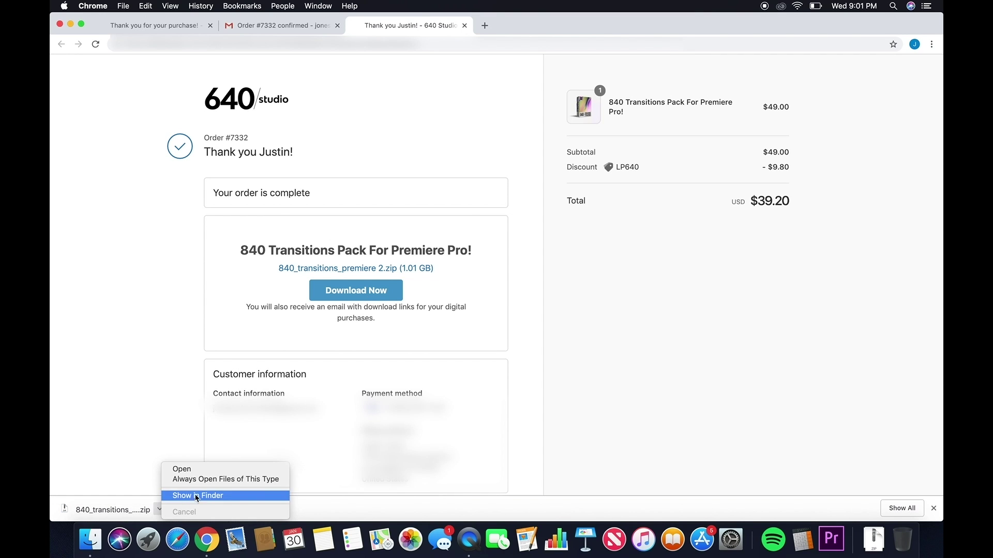
{"action": "left_click", "coordinate": [202, 498]}
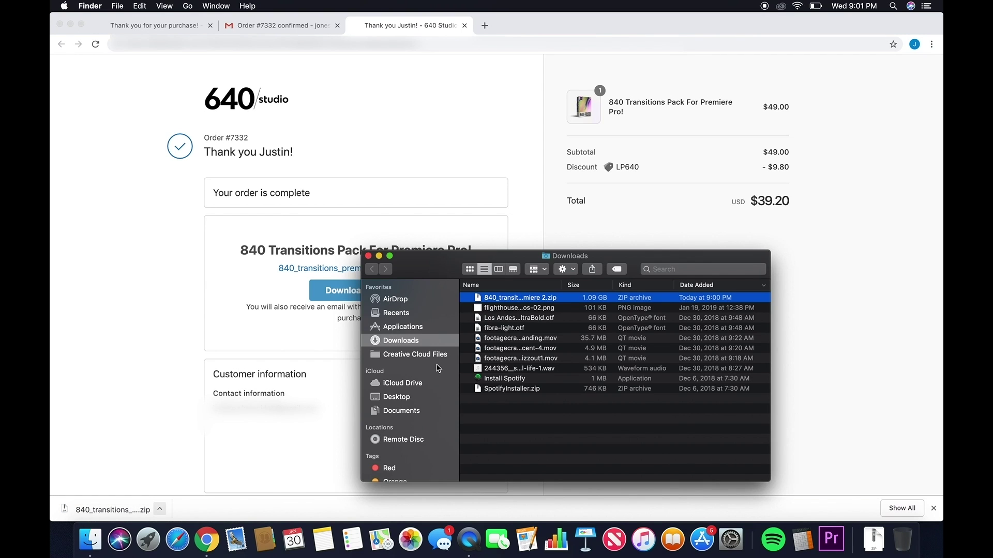
{"action": "left_click_drag", "start_coordinate": [491, 298], "coordinate": [418, 217]}
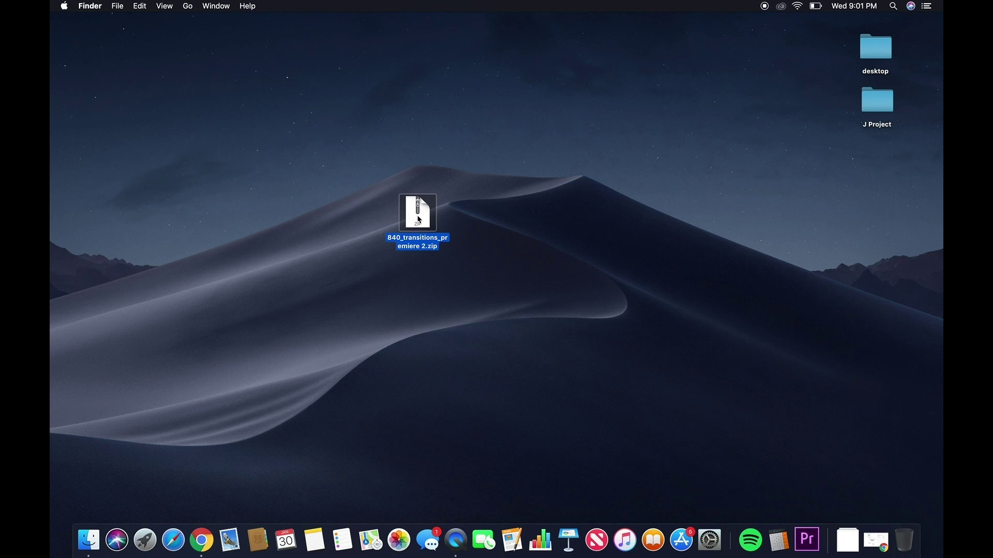
{"action": "double_click", "coordinate": [418, 217]}
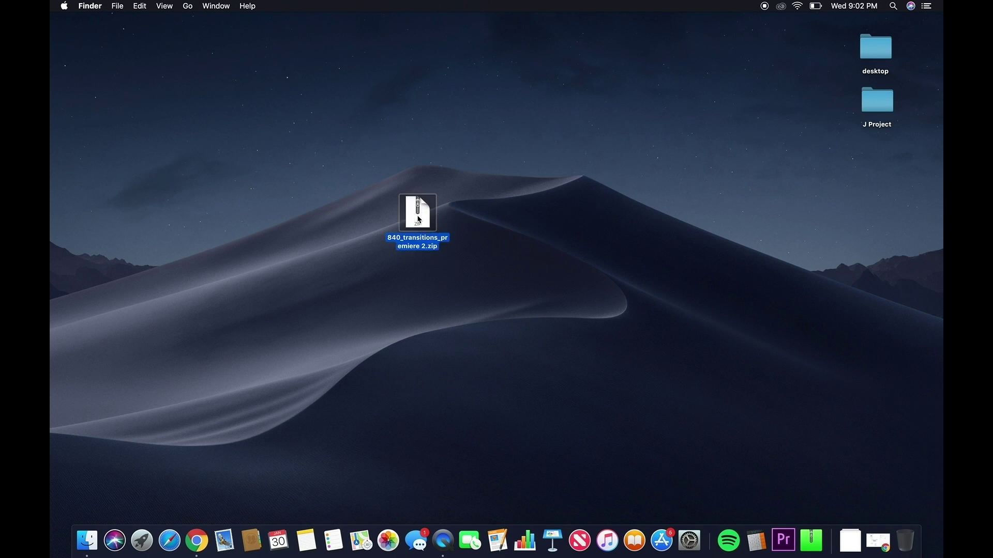
{"action": "left_click_drag", "start_coordinate": [547, 237], "coordinate": [856, 190]}
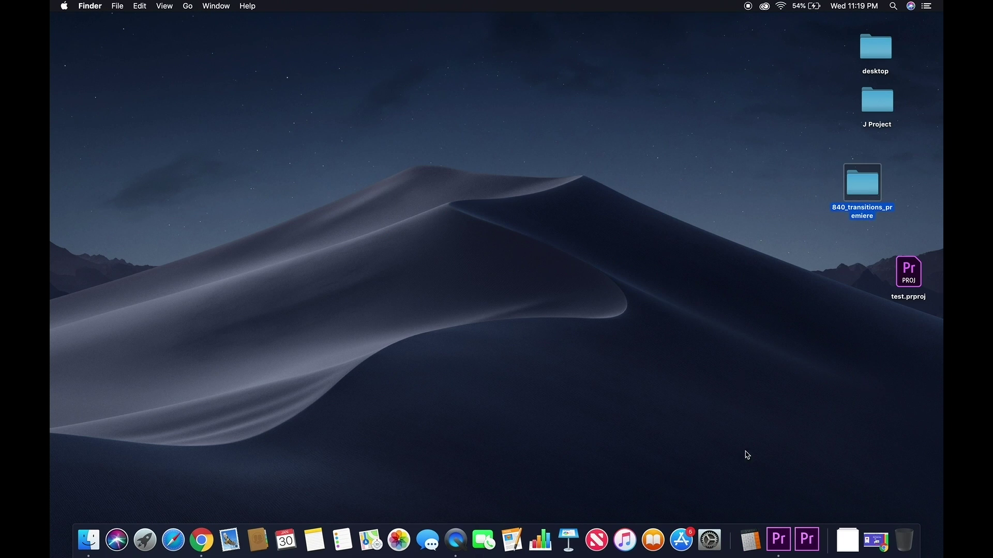
Create a Premiere project named 'Test' inside the 840_transitions_premiere folder.
{"action": "left_click", "coordinate": [779, 541]}
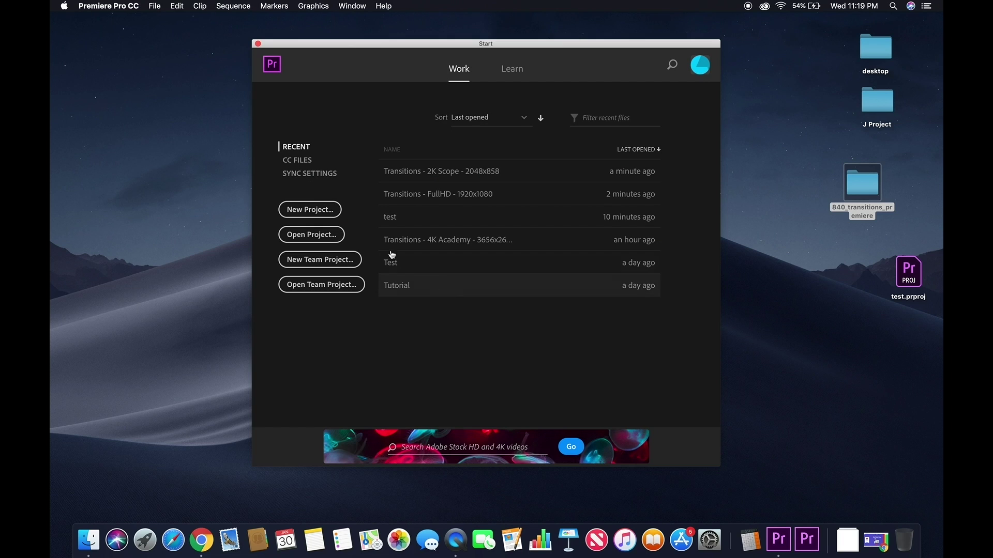
{"action": "left_click", "coordinate": [310, 210]}
{"action": "type", "text": "Test"}
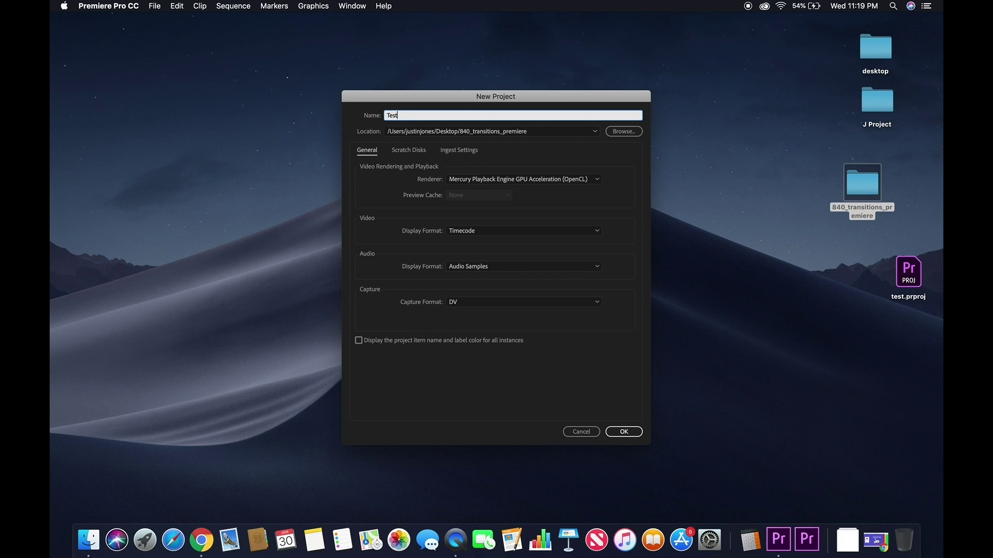
{"action": "left_click", "coordinate": [624, 433]}
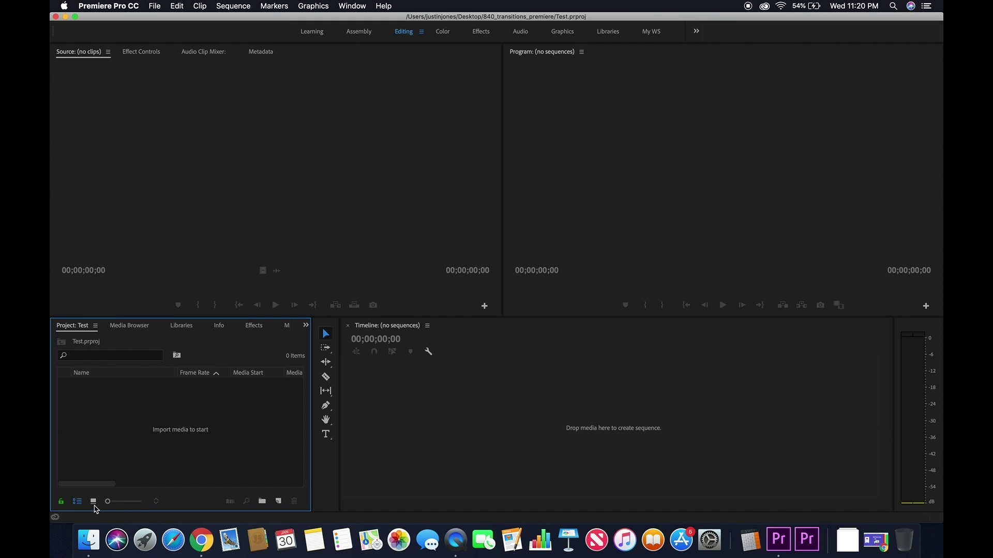
Open the Desktop's J Project folder in Finder and enlarge the window.
{"action": "left_click", "coordinate": [88, 540]}
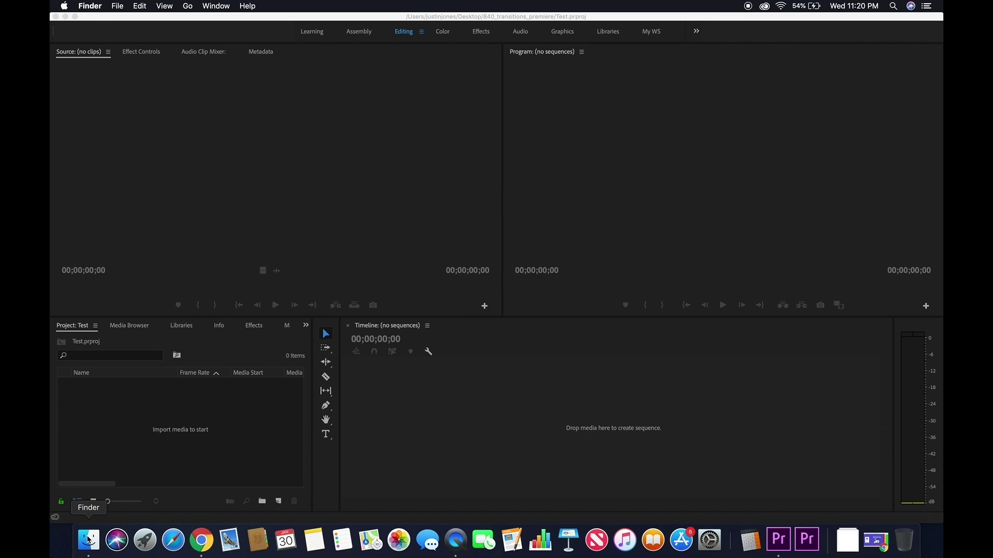
{"action": "left_click", "coordinate": [413, 264]}
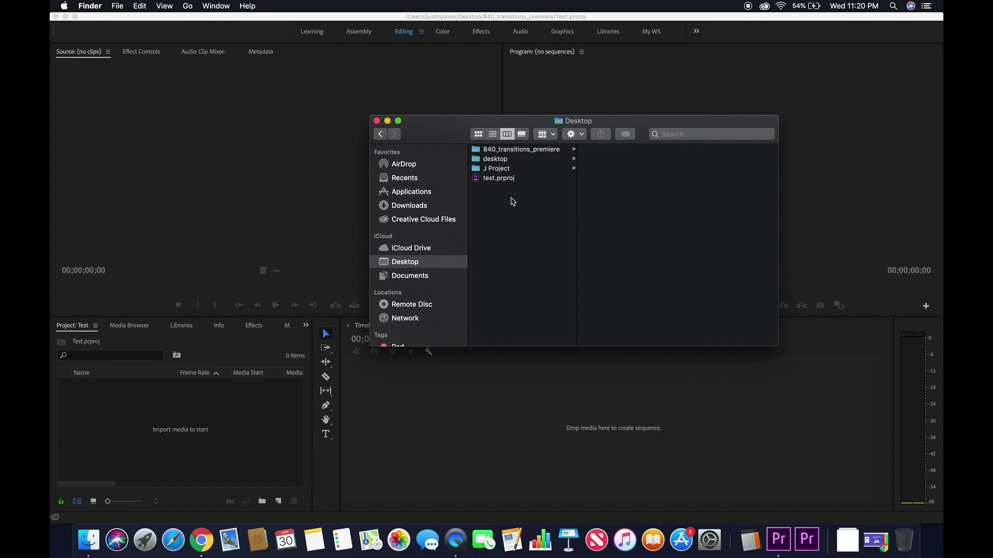
{"action": "left_click", "coordinate": [509, 170]}
{"action": "left_click", "coordinate": [621, 151]}
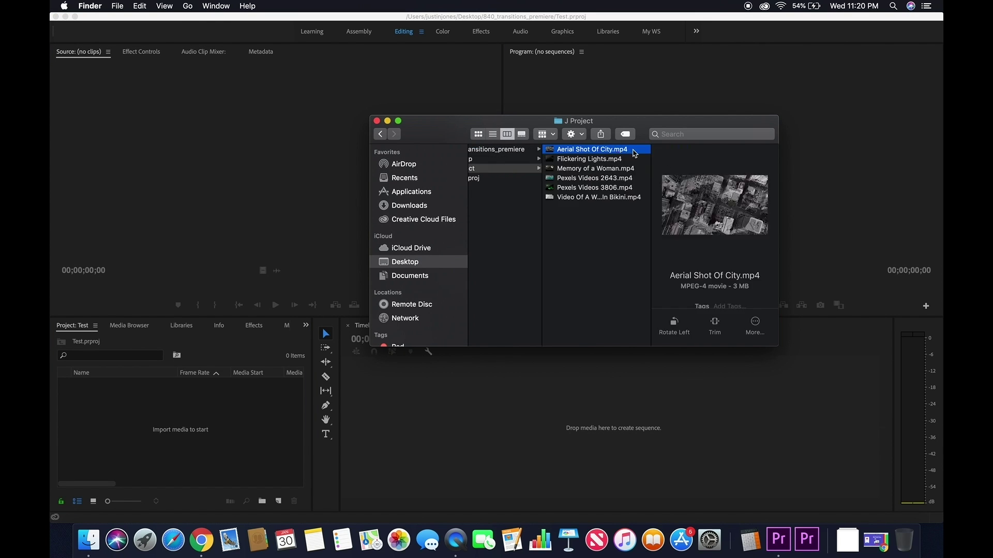
{"action": "left_click", "coordinate": [696, 345]}
{"action": "left_click_drag", "start_coordinate": [696, 346], "coordinate": [702, 441]}
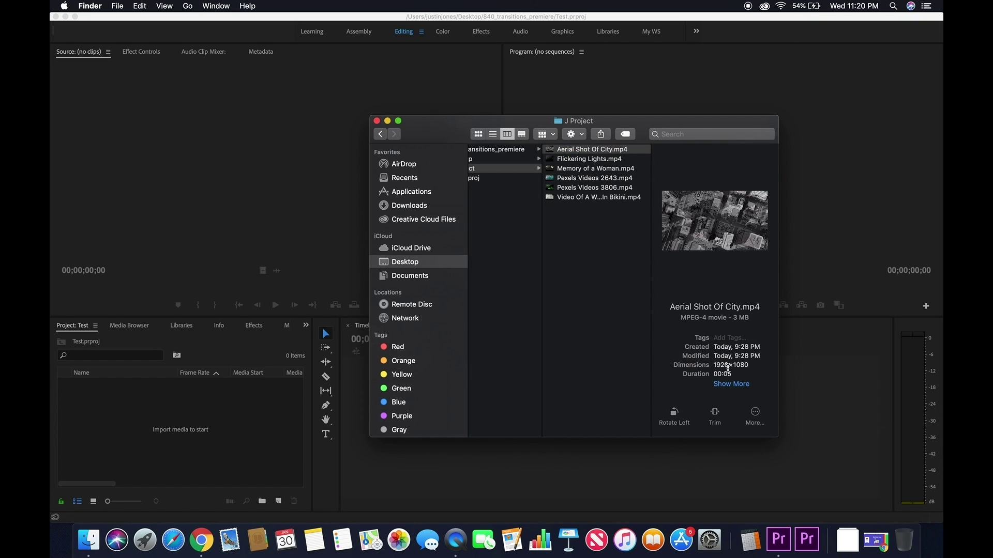
Drag Aerial Shot Of City.mp4 and Pexels Videos 2643.mp4 into Premiere's Project panel.
{"action": "left_click", "coordinate": [586, 179]}
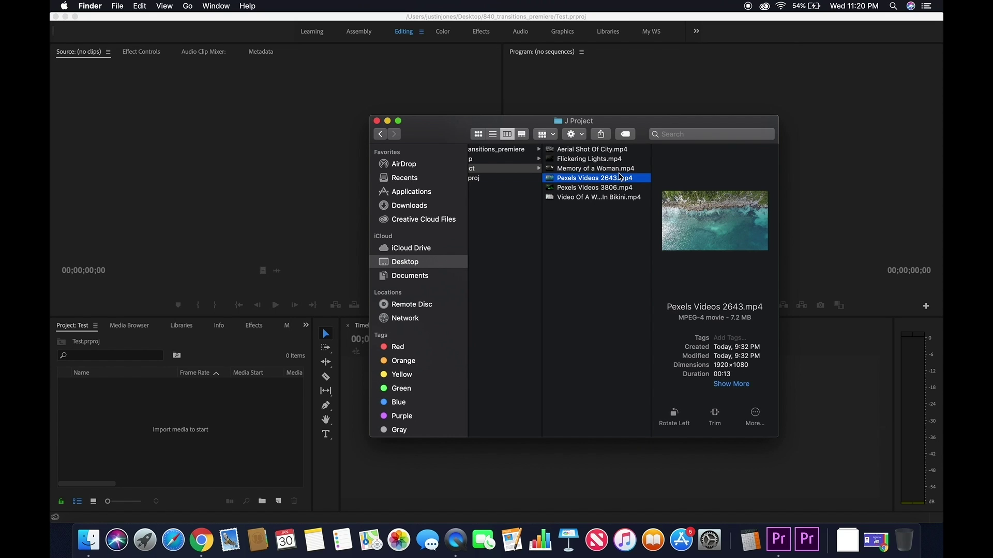
{"action": "left_click", "coordinate": [607, 152], "text": "super"}
{"action": "left_click_drag", "start_coordinate": [581, 152], "coordinate": [195, 422]}
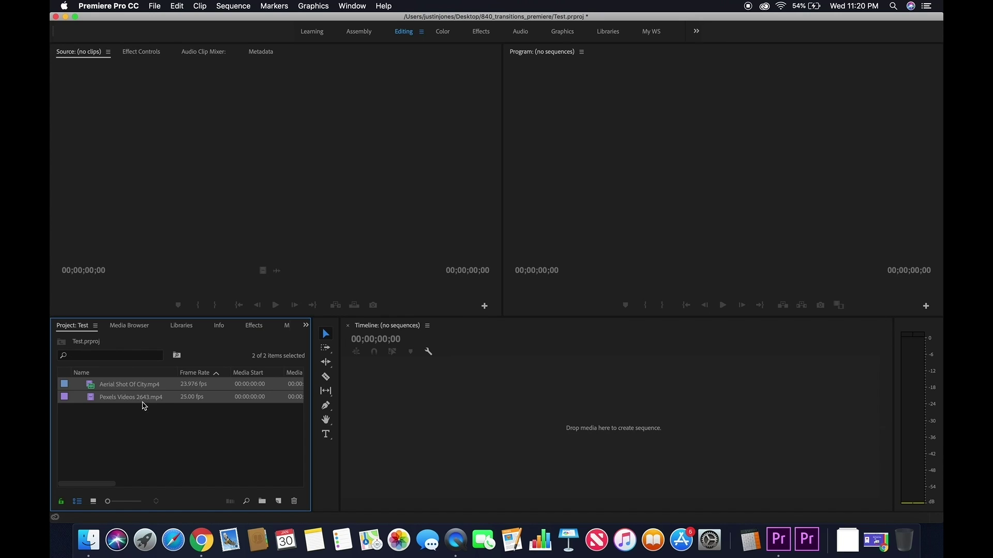
Mark In/Out points on Aerial Shot Of City.mp4 and create a sequence from it.
{"action": "left_click", "coordinate": [139, 408]}
{"action": "double_click", "coordinate": [127, 386]}
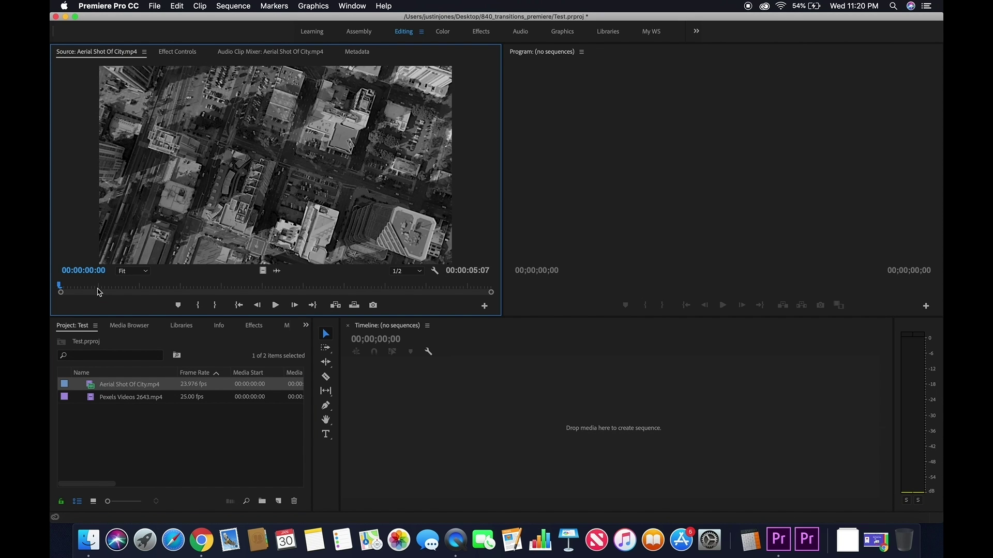
{"action": "left_click", "coordinate": [100, 290]}
{"action": "key", "text": "i"}
{"action": "key", "text": "o"}
{"action": "left_click_drag", "start_coordinate": [103, 286], "coordinate": [360, 386]}
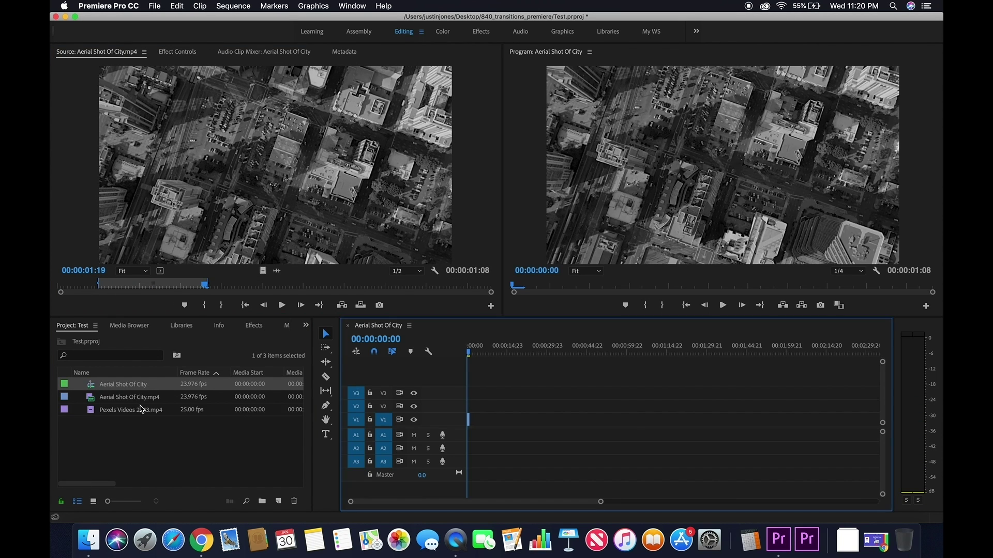
Trim Pexels Videos 2643.mp4 with In/Out points and place it after the city clip.
{"action": "double_click", "coordinate": [141, 409]}
{"action": "key", "text": "i"}
{"action": "key", "text": "o"}
{"action": "left_click_drag", "start_coordinate": [275, 165], "coordinate": [569, 396]}
Play back the cut and confirm the sequence settings unchanged.
{"action": "left_click", "coordinate": [561, 349]}
{"action": "key", "text": "space"}
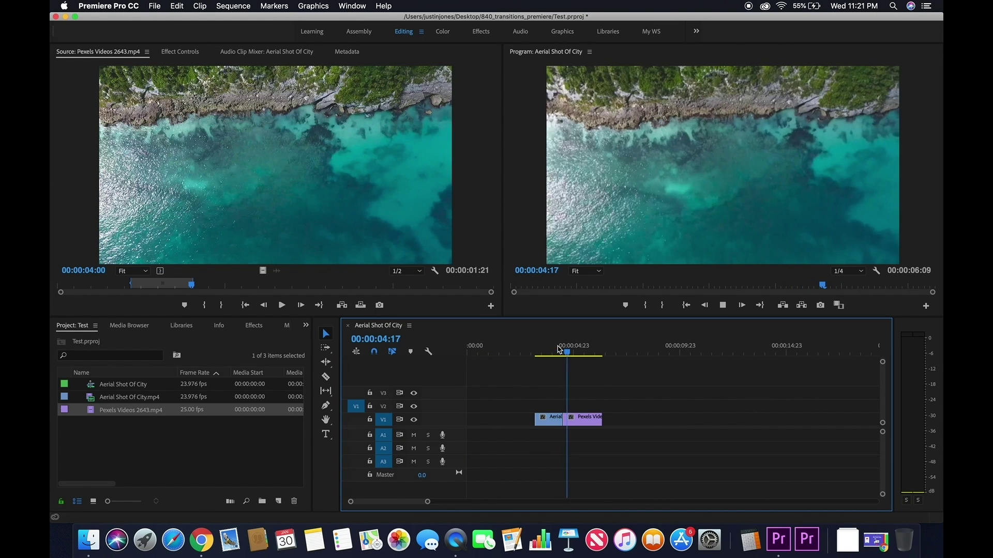
{"action": "left_click", "coordinate": [572, 348]}
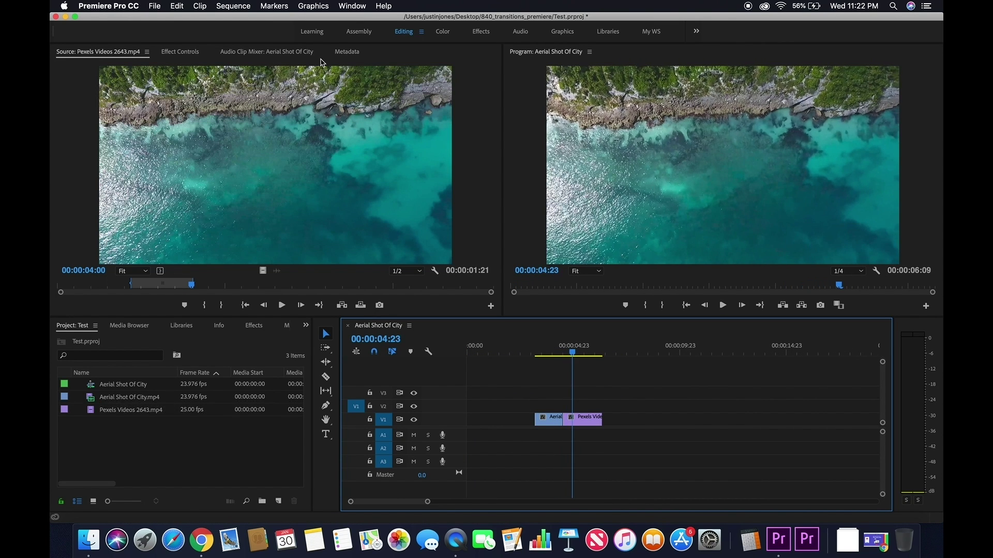
{"action": "left_click", "coordinate": [250, 8]}
{"action": "left_click", "coordinate": [252, 23]}
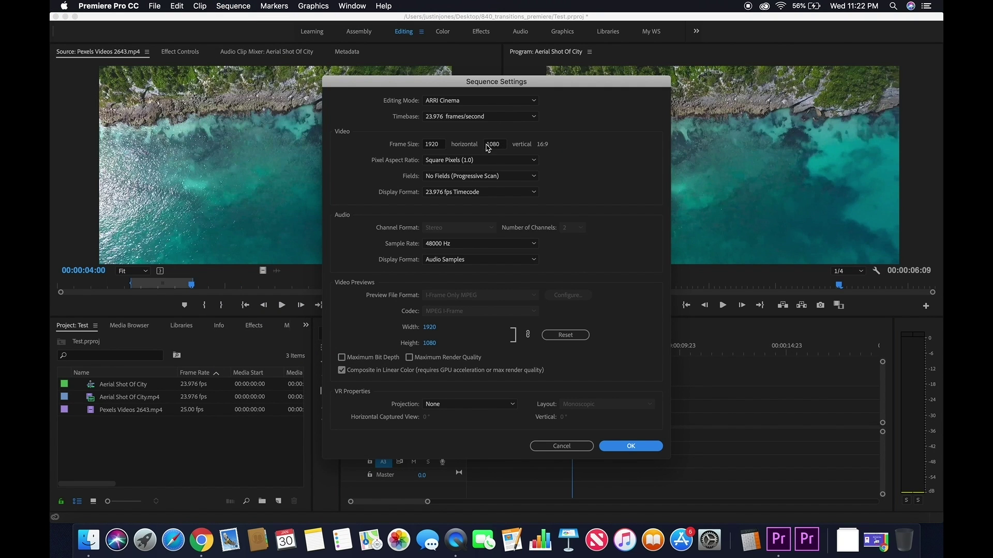
{"action": "left_click", "coordinate": [618, 447]}
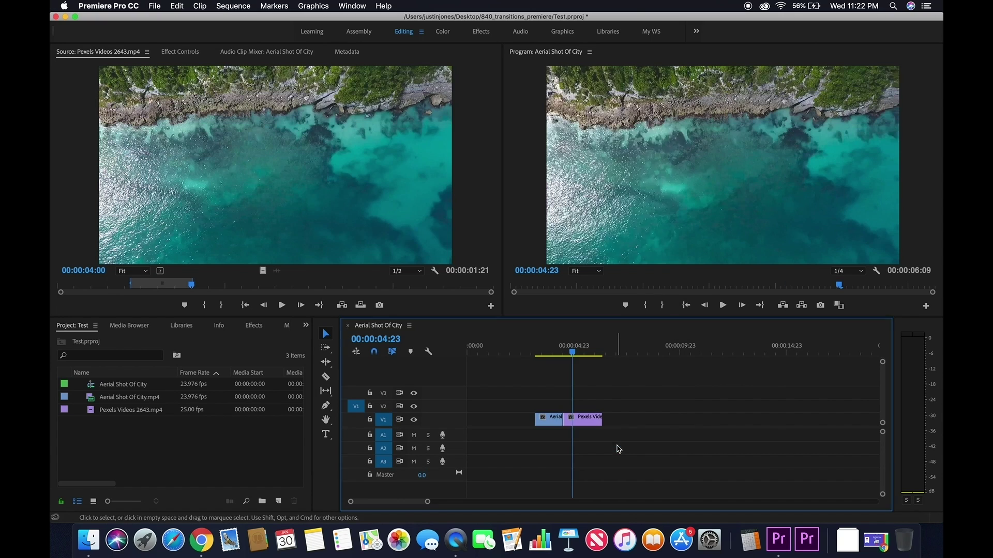
Open the 840_transitions_premiere folder in Finder and widen its name column.
{"action": "left_click", "coordinate": [89, 539]}
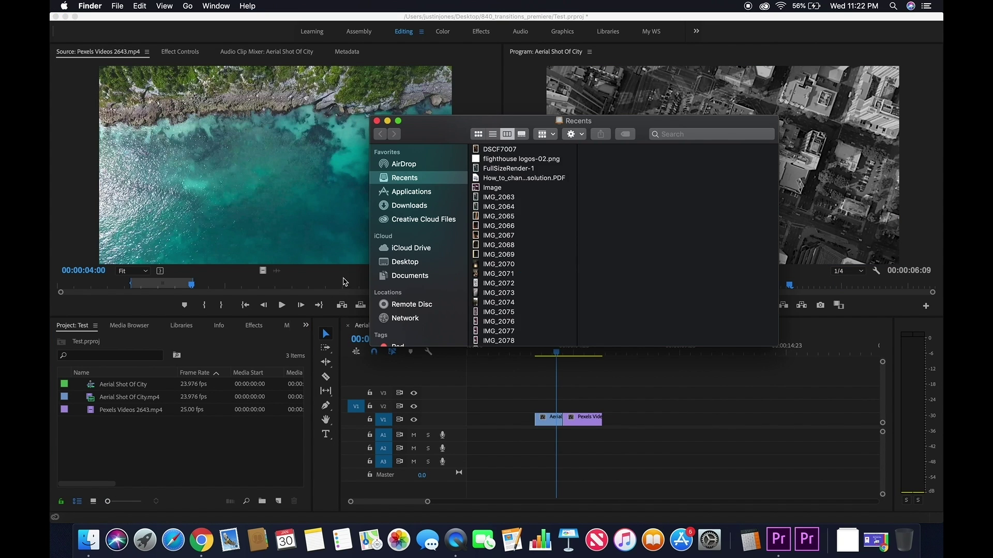
{"action": "left_click", "coordinate": [401, 262]}
{"action": "left_click", "coordinate": [492, 159]}
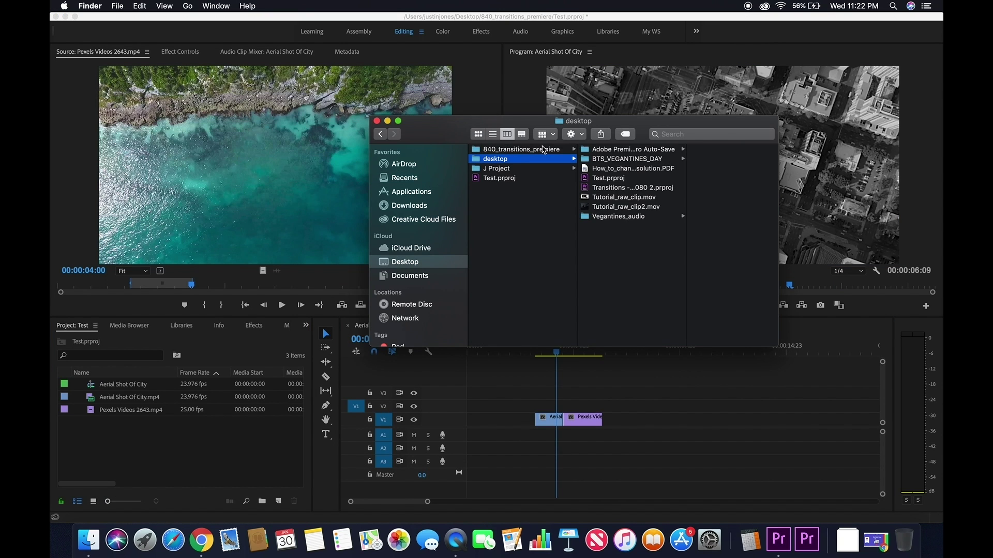
{"action": "left_click", "coordinate": [495, 151]}
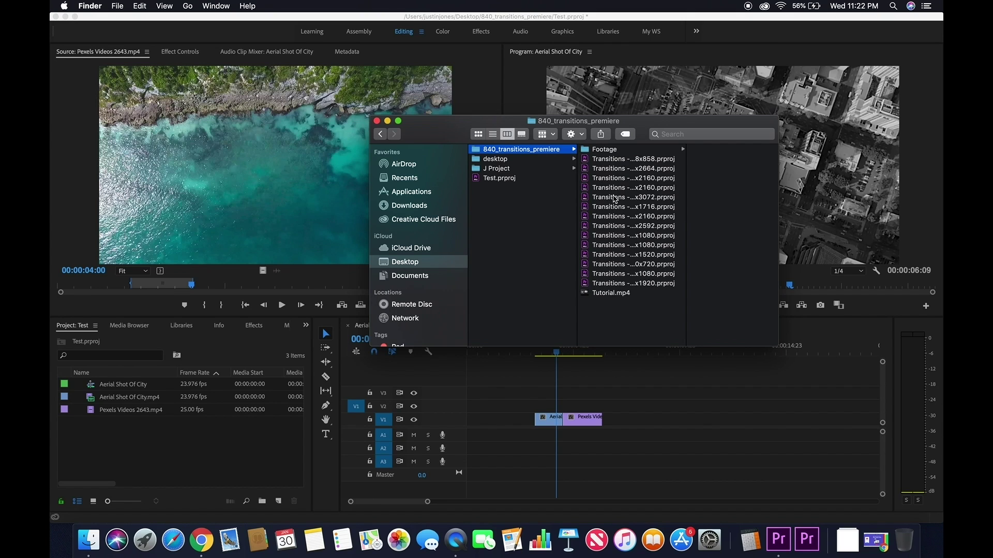
{"action": "left_click_drag", "start_coordinate": [686, 318], "coordinate": [775, 309]}
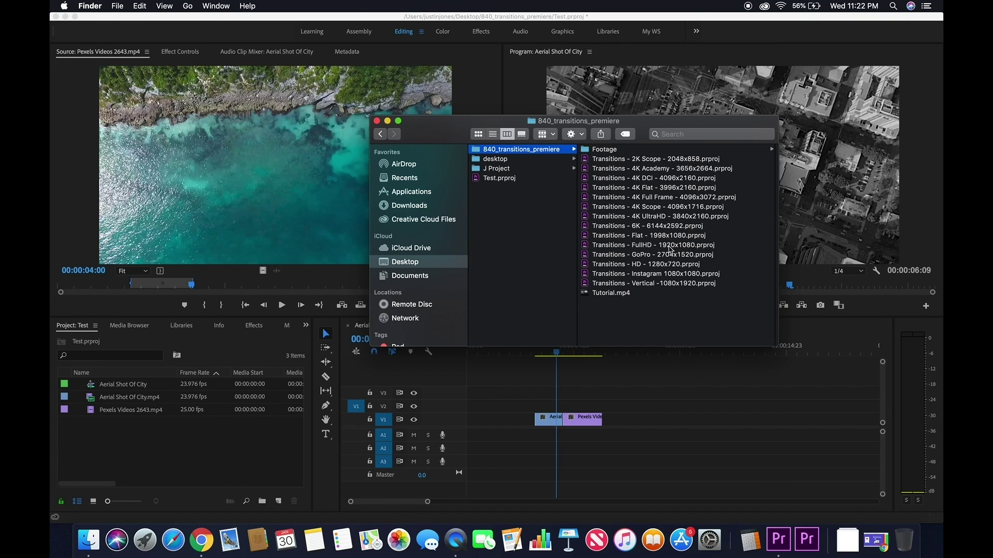
Import the entire Transitions - FullHD - 1920x1080.prproj project into Premiere.
{"action": "left_click", "coordinate": [629, 246]}
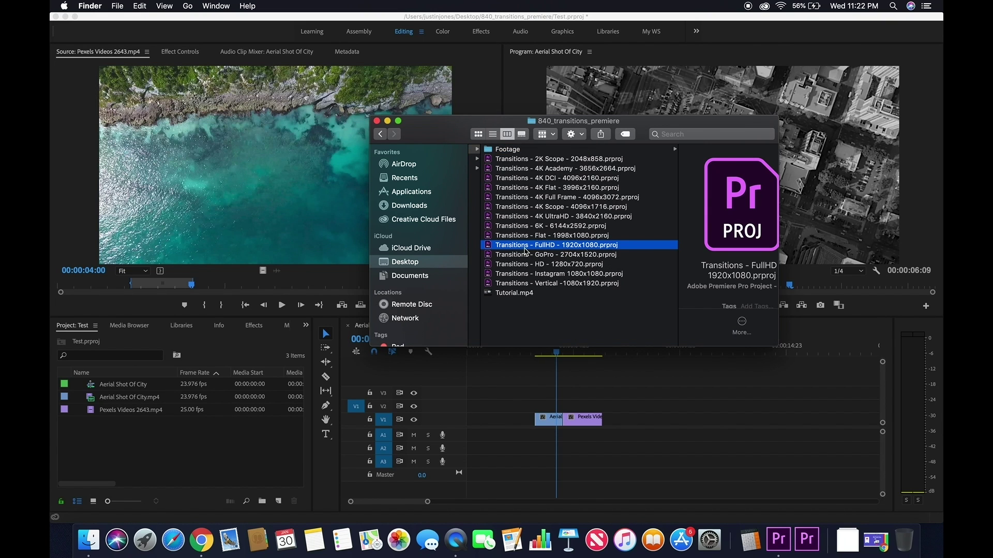
{"action": "left_click_drag", "start_coordinate": [526, 247], "coordinate": [236, 442]}
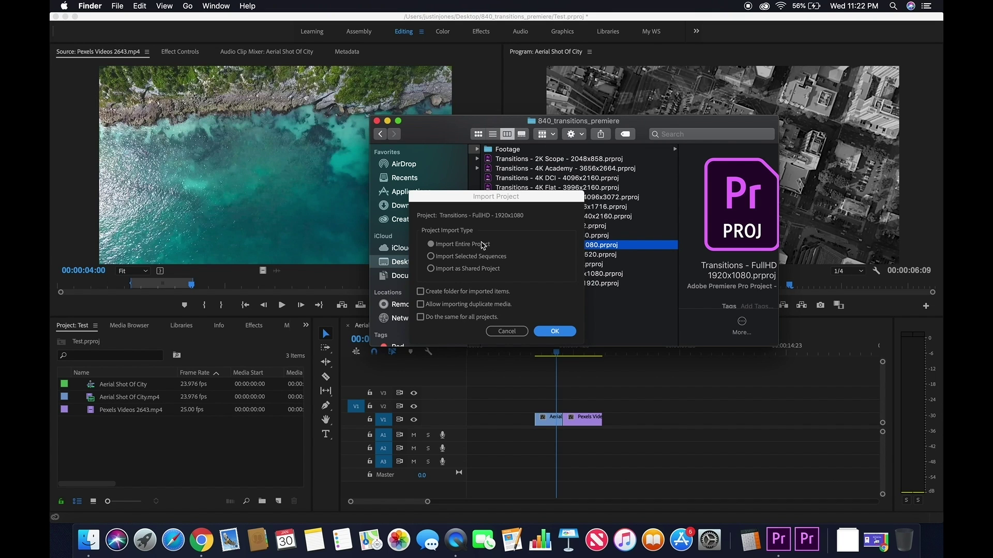
{"action": "left_click", "coordinate": [556, 332]}
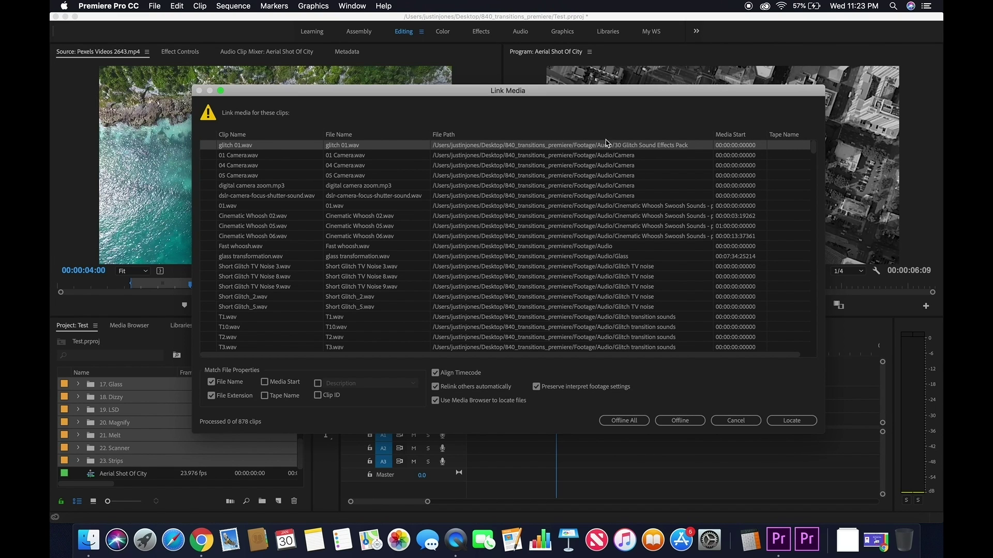
Start locating glitch 01.wav and browse to the 840_transitions_premiere Footage folder.
{"action": "left_click", "coordinate": [786, 422]}
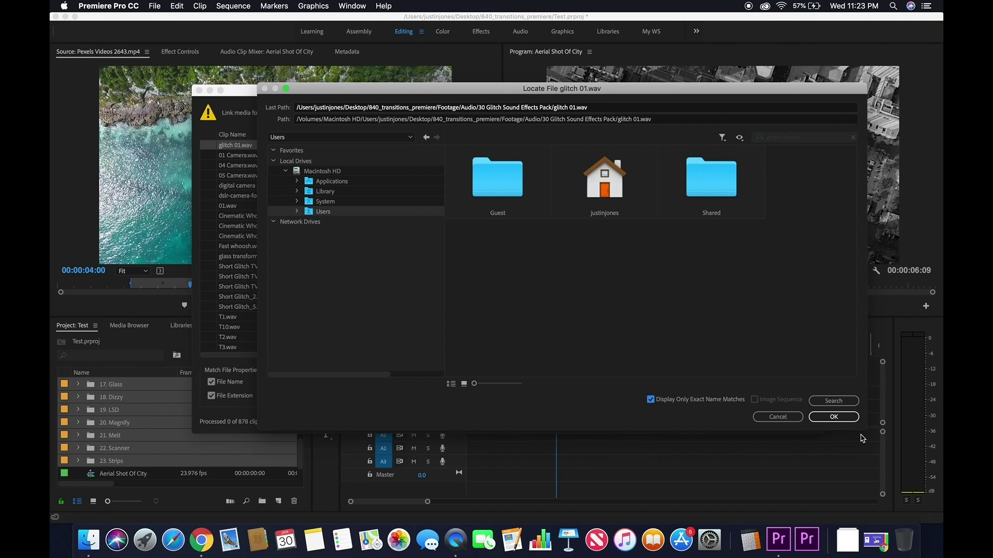
{"action": "left_click", "coordinate": [651, 399]}
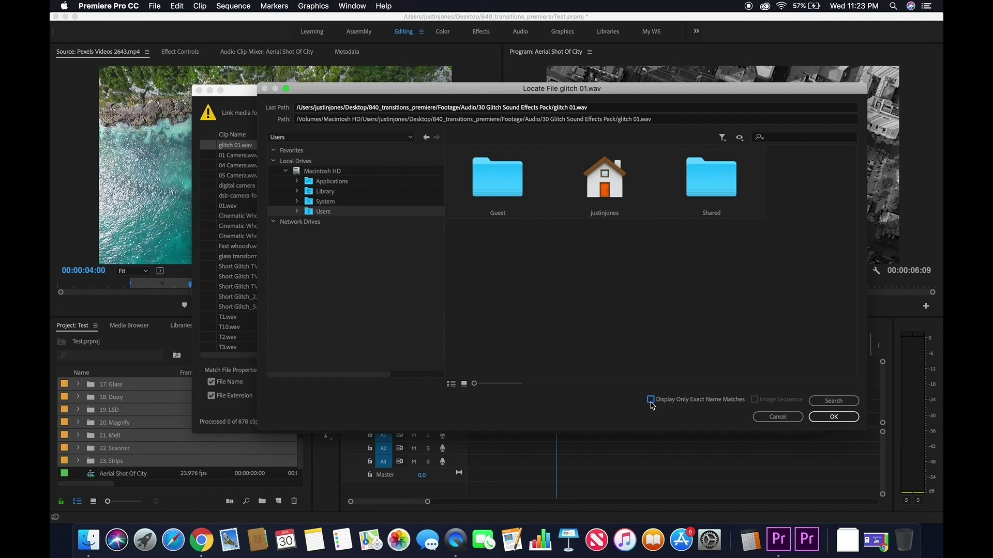
{"action": "left_click", "coordinate": [651, 399]}
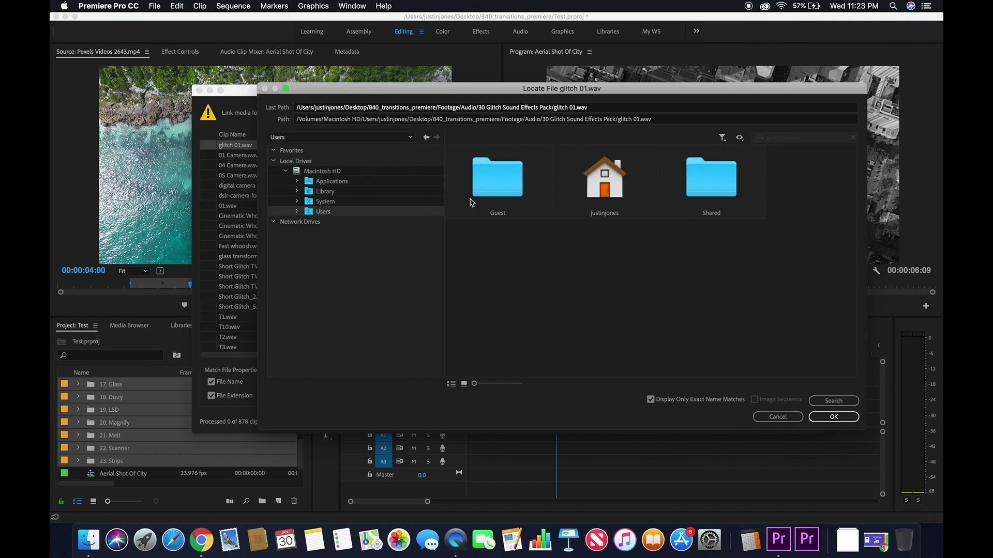
{"action": "double_click", "coordinate": [614, 182]}
{"action": "double_click", "coordinate": [704, 189]}
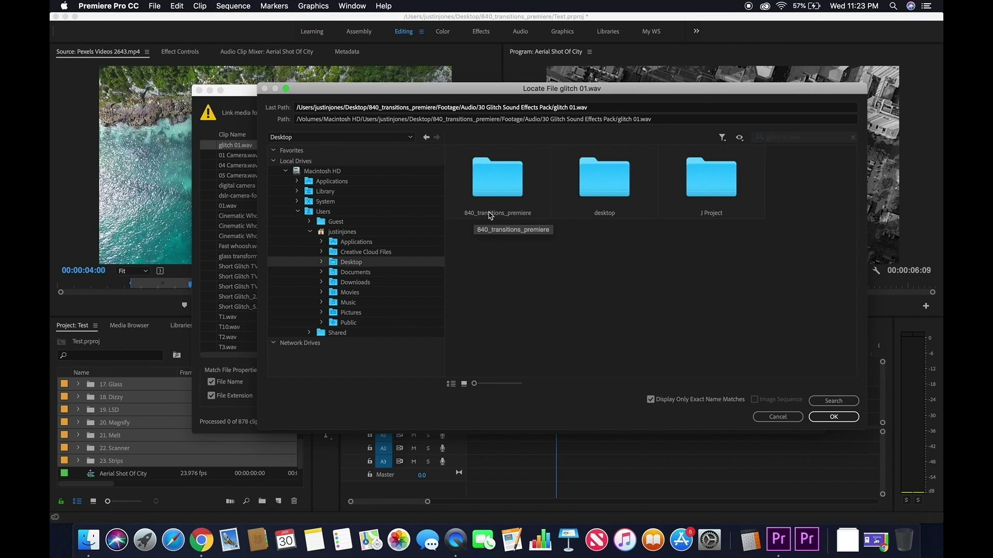
{"action": "double_click", "coordinate": [494, 182]}
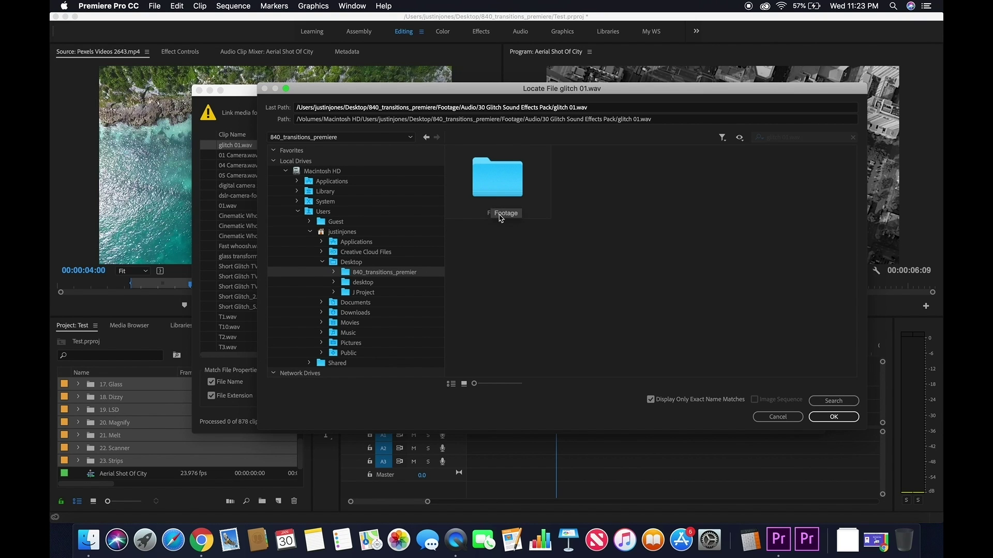
{"action": "double_click", "coordinate": [496, 180]}
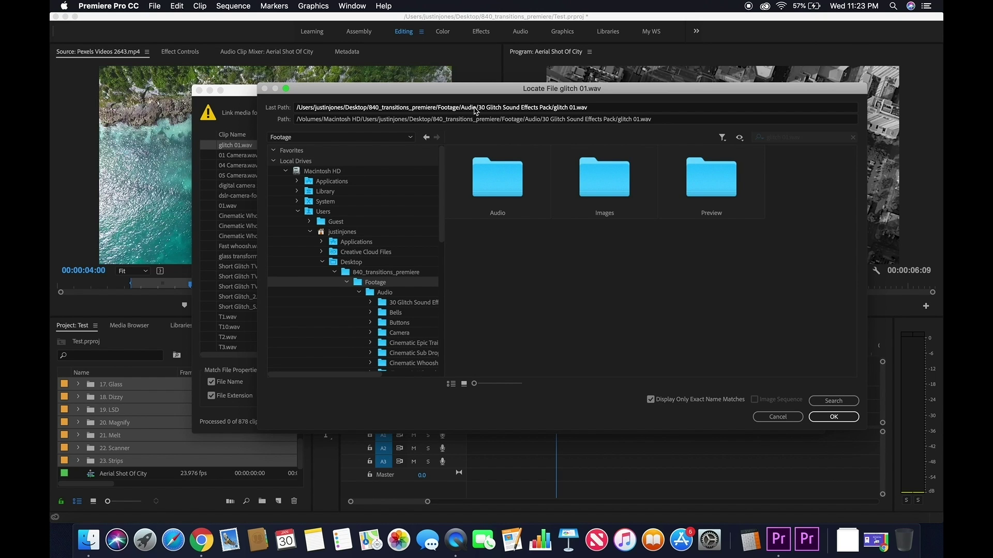
Select glitch 01.wav in Audio > 30 Glitch Sound Effects Pack and relink.
{"action": "double_click", "coordinate": [495, 186]}
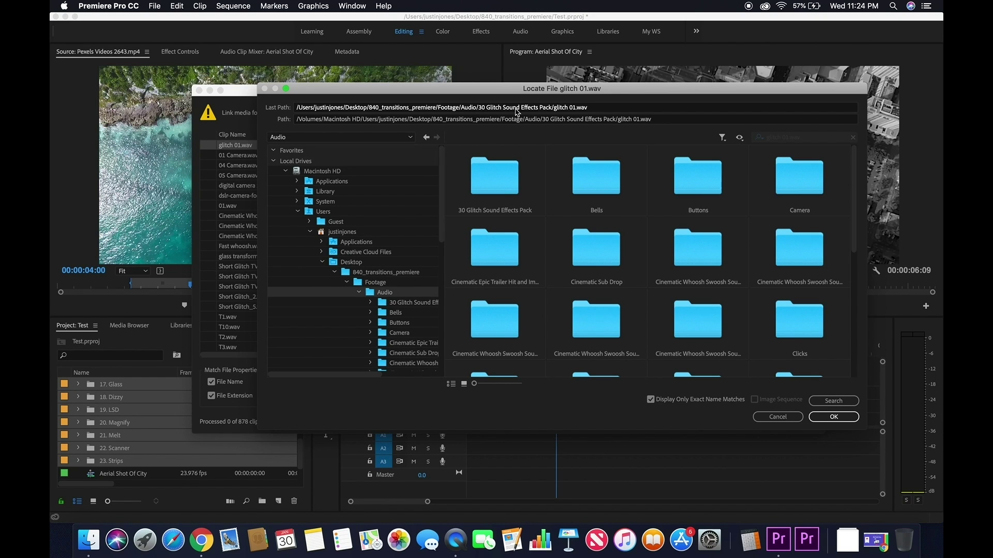
{"action": "double_click", "coordinate": [492, 176]}
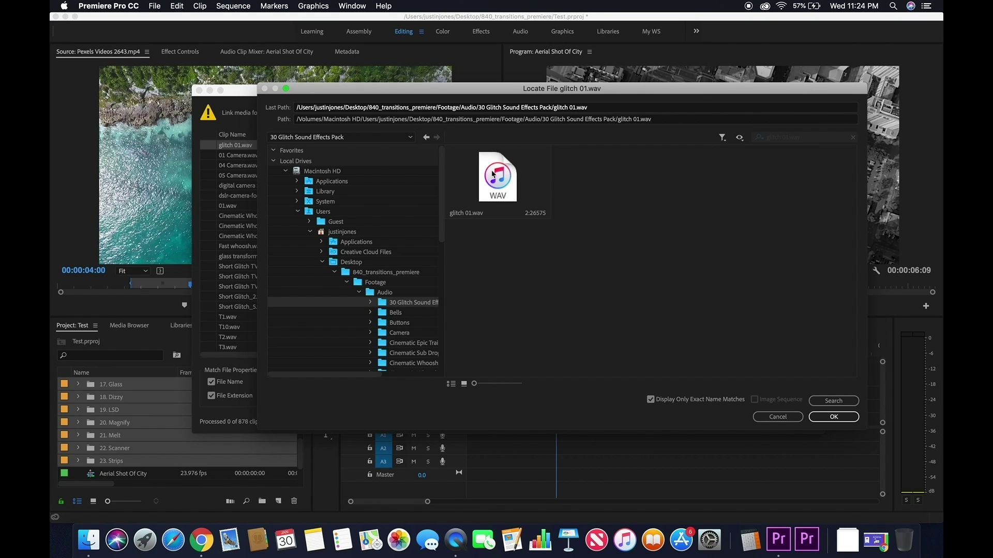
{"action": "left_click", "coordinate": [488, 195]}
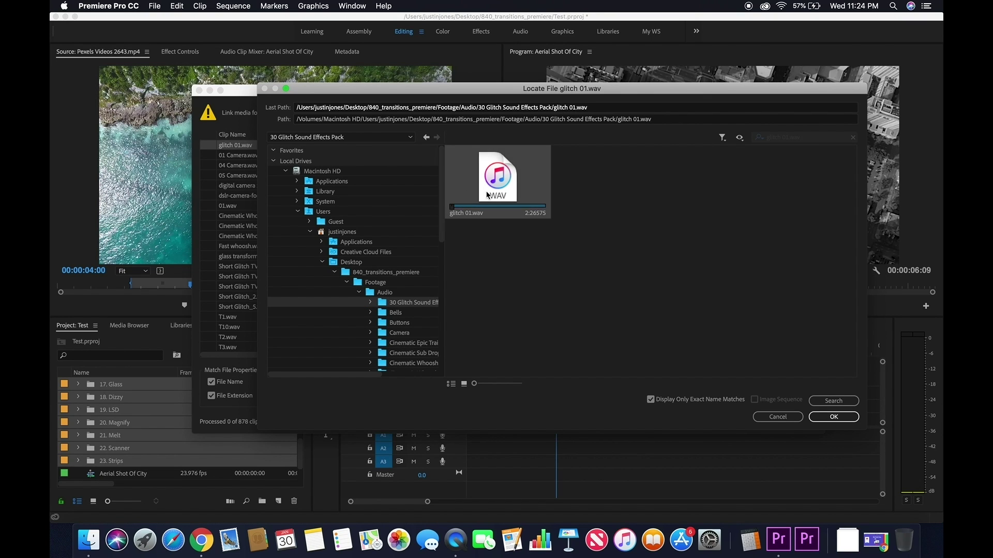
{"action": "left_click", "coordinate": [825, 416]}
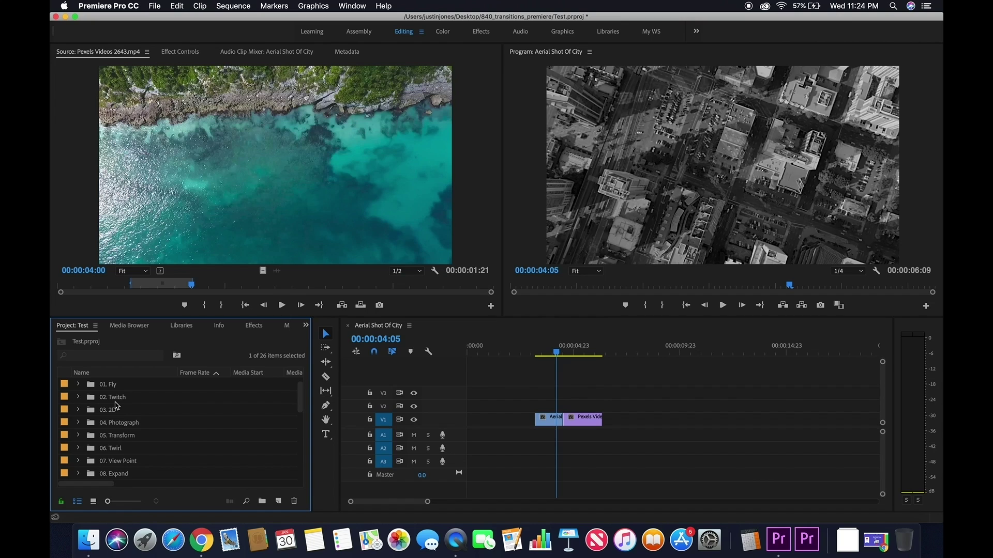
Open the Panorama subfolder of 09. Panorama as a bin docked beside the monitors, in thumbnail view.
{"action": "scroll", "coordinate": [115, 406], "scroll_direction": "down", "scroll_amount": 5}
{"action": "left_click", "coordinate": [115, 424]}
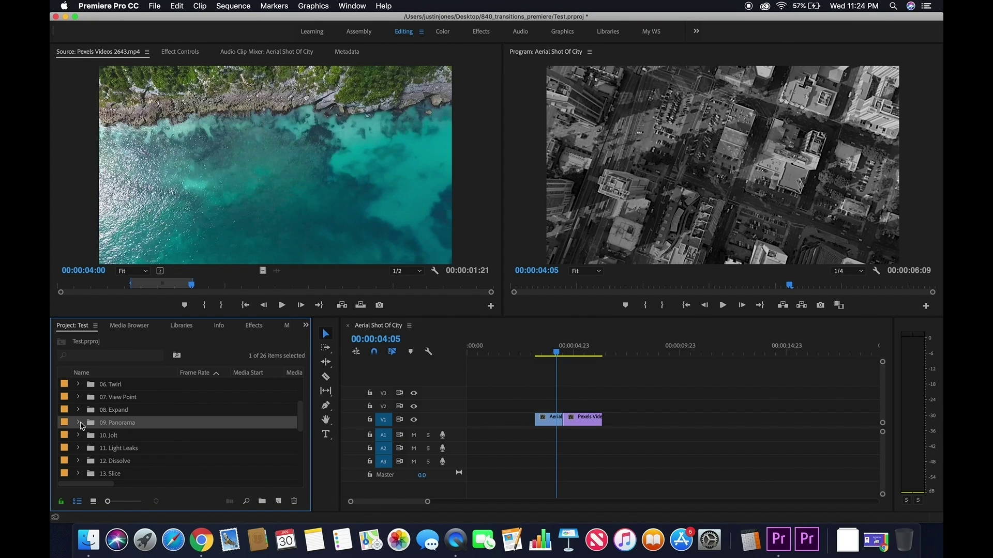
{"action": "left_click", "coordinate": [79, 423]}
{"action": "scroll", "coordinate": [119, 425], "scroll_direction": "down", "scroll_amount": 2}
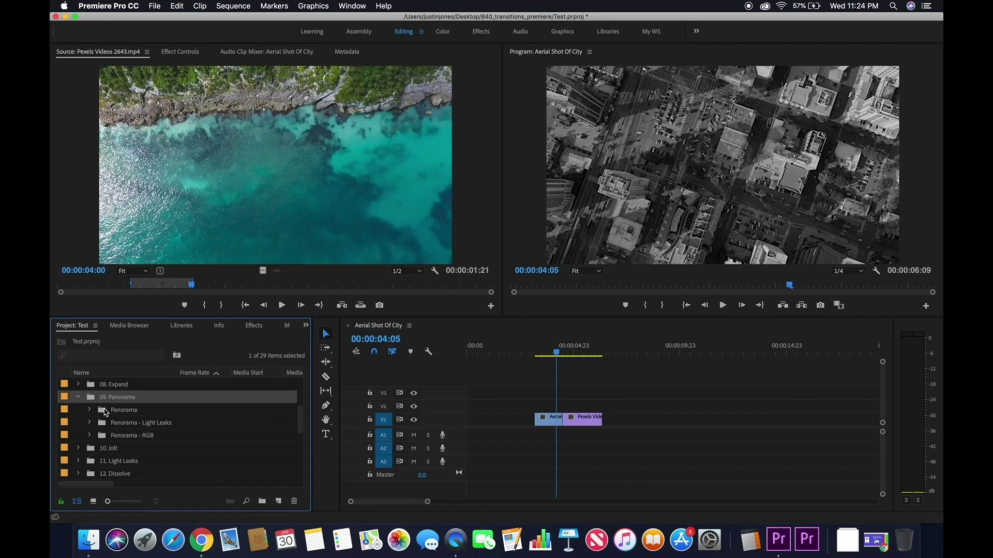
{"action": "double_click", "coordinate": [107, 412]}
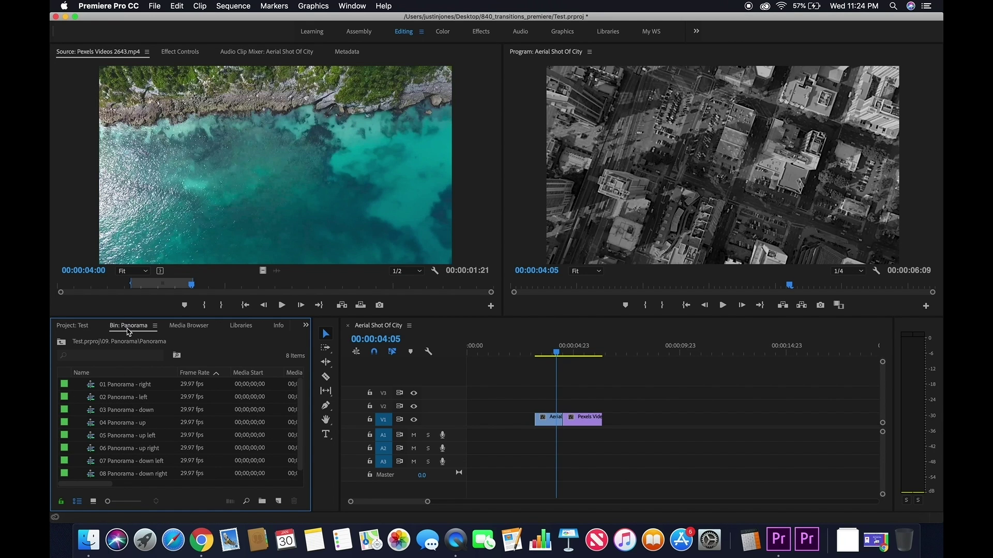
{"action": "left_click_drag", "start_coordinate": [128, 332], "coordinate": [497, 82]}
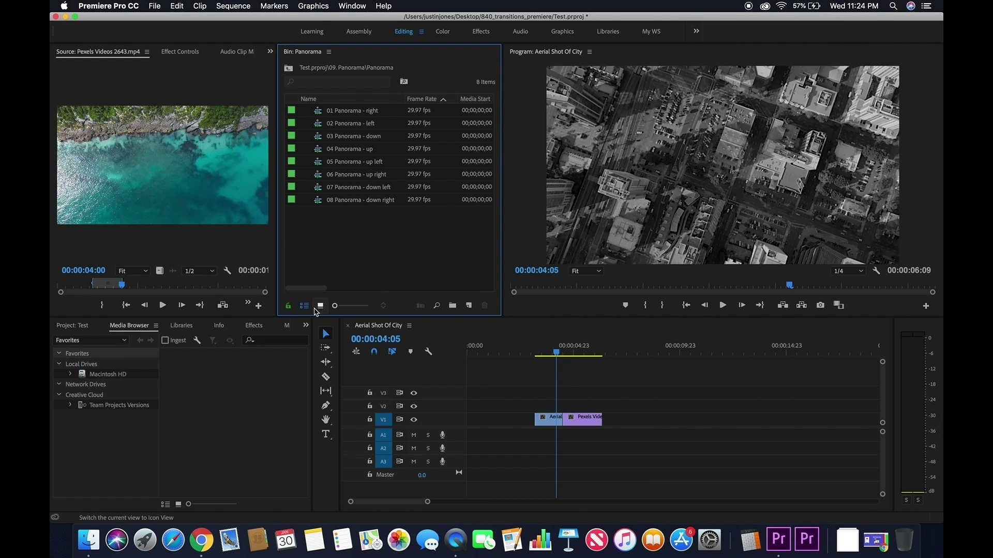
{"action": "left_click", "coordinate": [320, 305]}
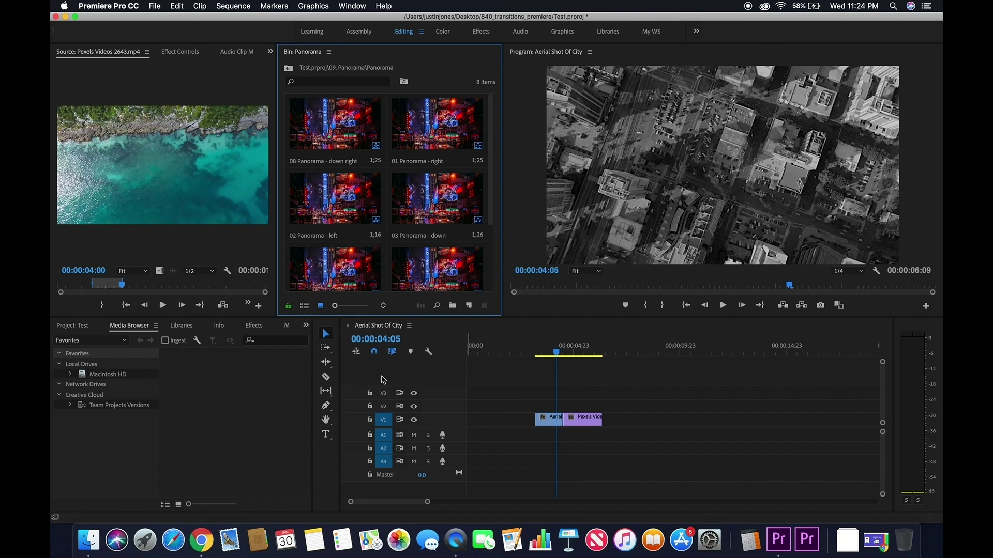
Toggle the V1 source patch off and back on, then select 03 Panorama - down.
{"action": "left_click", "coordinate": [383, 420]}
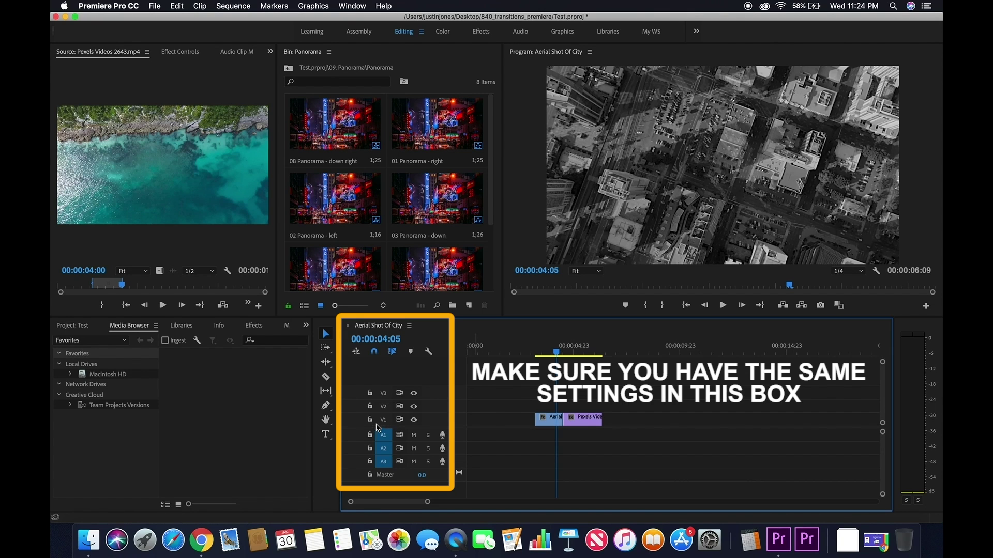
{"action": "left_click", "coordinate": [384, 421]}
{"action": "left_click", "coordinate": [423, 208]}
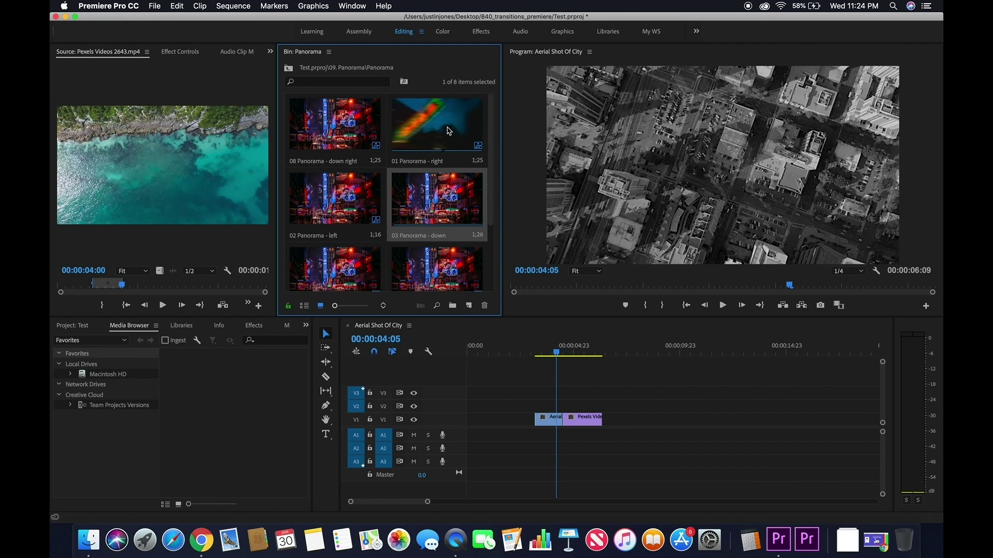
Place 01 Panorama - right over the cut and align it onto the cut.
{"action": "left_click_drag", "start_coordinate": [435, 130], "coordinate": [573, 411]}
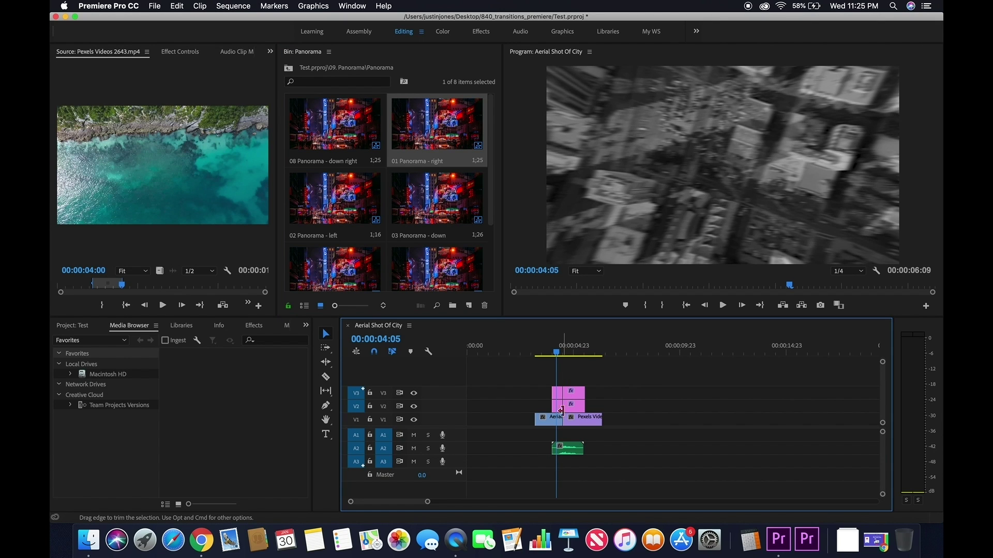
{"action": "key", "text": "="}
{"action": "key", "text": "="}
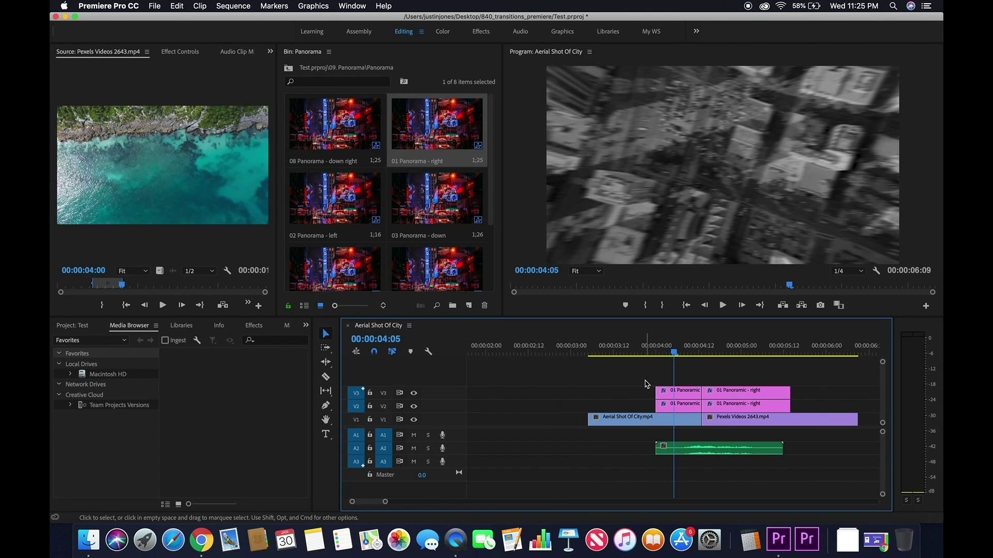
{"action": "left_click_drag", "start_coordinate": [730, 409], "coordinate": [708, 413]}
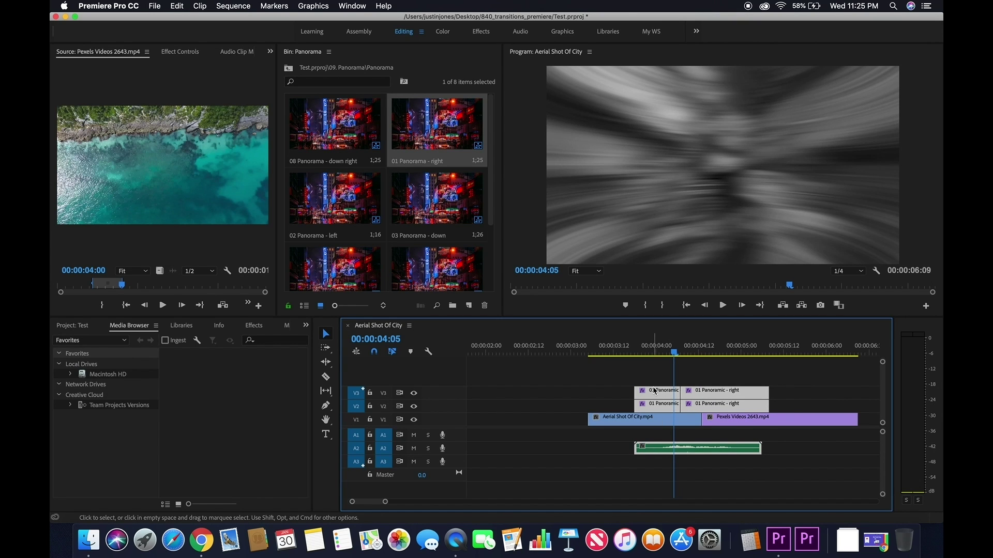
{"action": "left_click_drag", "start_coordinate": [655, 393], "coordinate": [677, 393]}
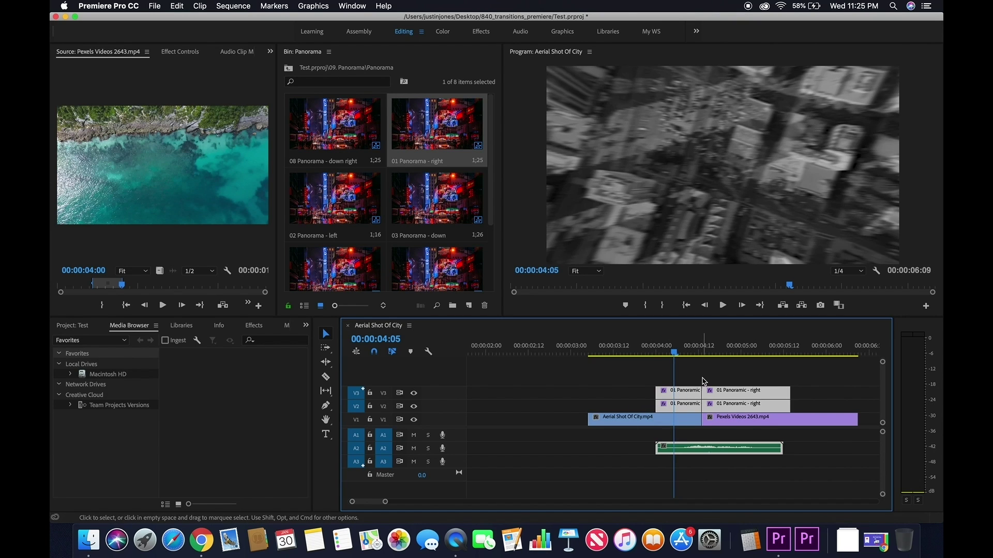
Preview the Panorama transition from just before the cut, then delete its clips and audio.
{"action": "key", "text": "space"}
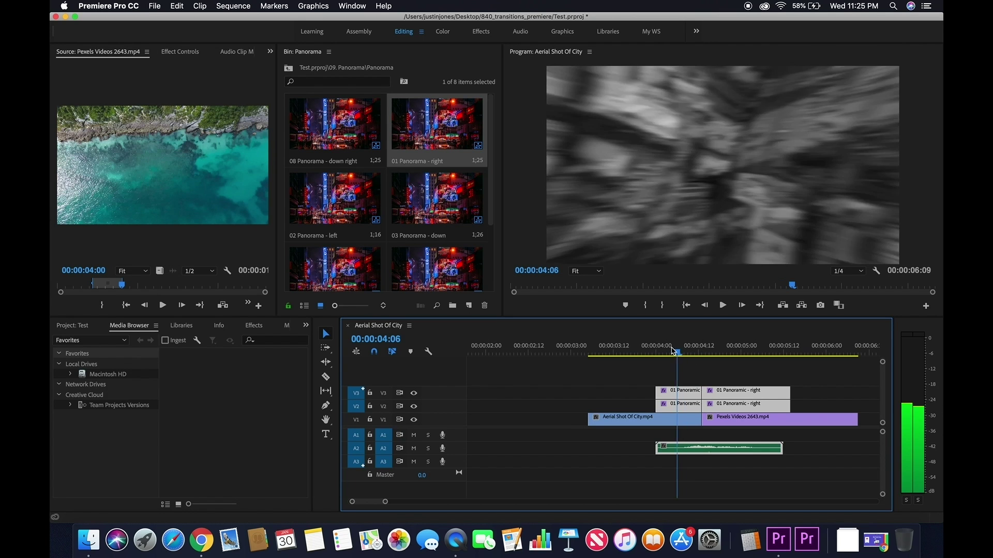
{"action": "left_click", "coordinate": [641, 353]}
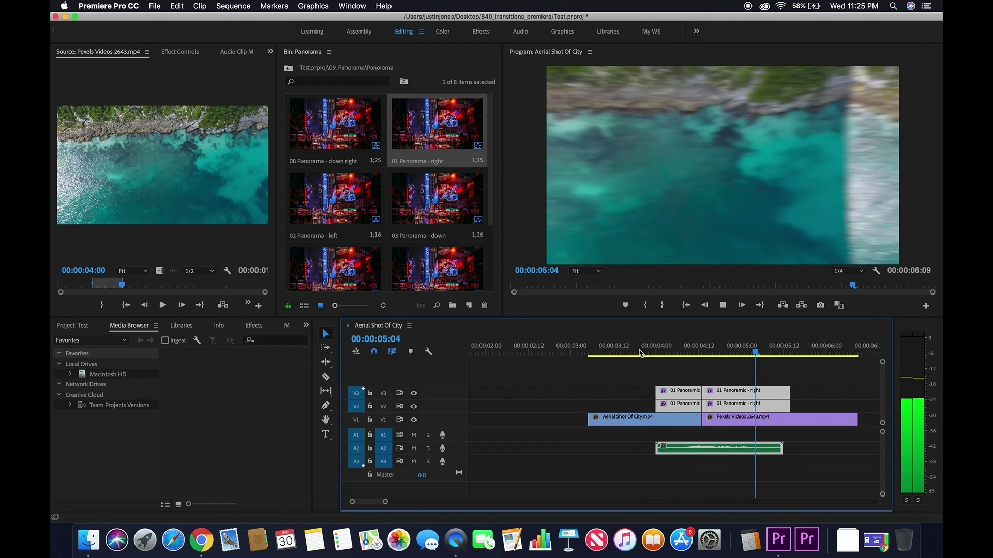
{"action": "key", "text": "space"}
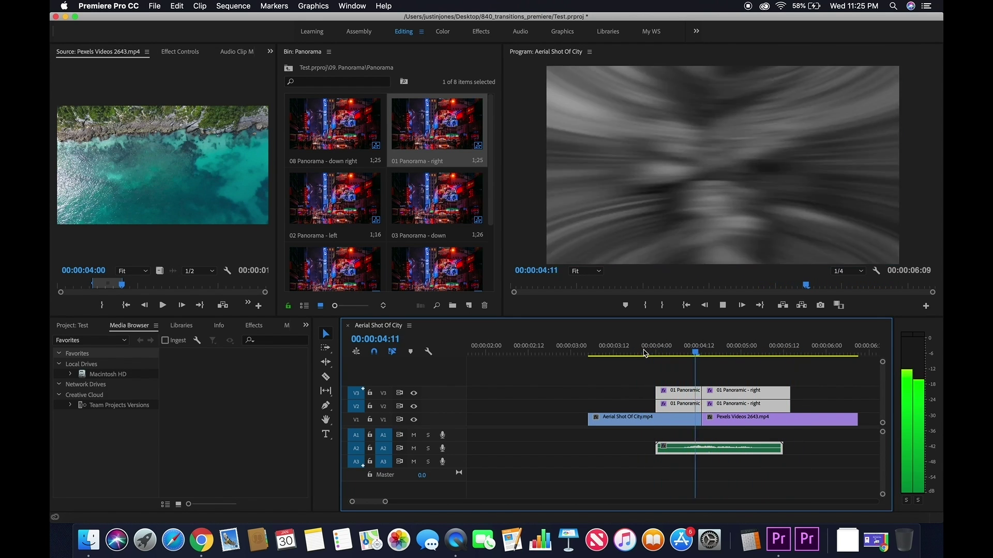
{"action": "key", "text": "space"}
{"action": "left_click", "coordinate": [646, 387]}
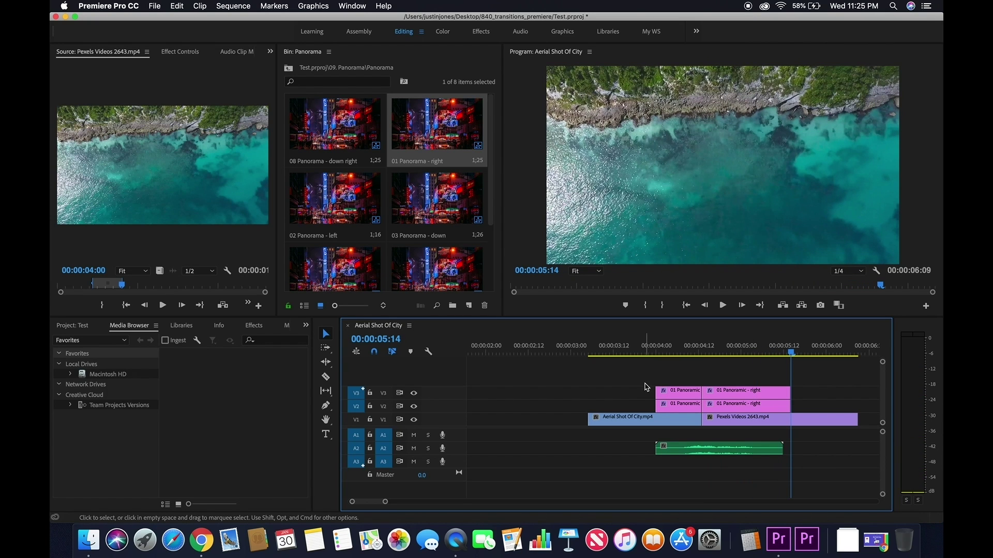
{"action": "left_click_drag", "start_coordinate": [643, 376], "coordinate": [789, 411]}
{"action": "key", "text": "Delete"}
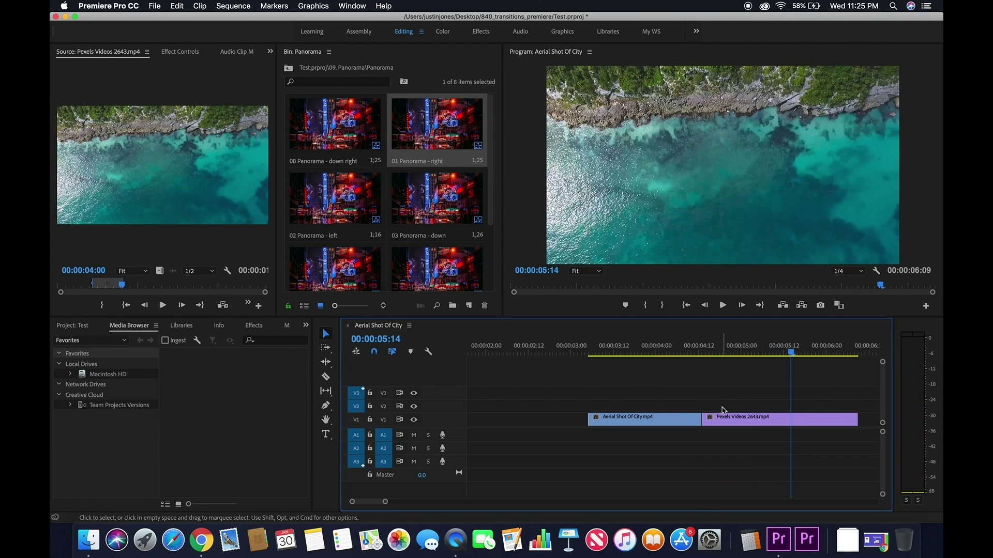
Open the 05. Transform subfolder as a bin beside the Panorama bin, in thumbnail view.
{"action": "left_click", "coordinate": [75, 326]}
{"action": "left_click", "coordinate": [78, 397]}
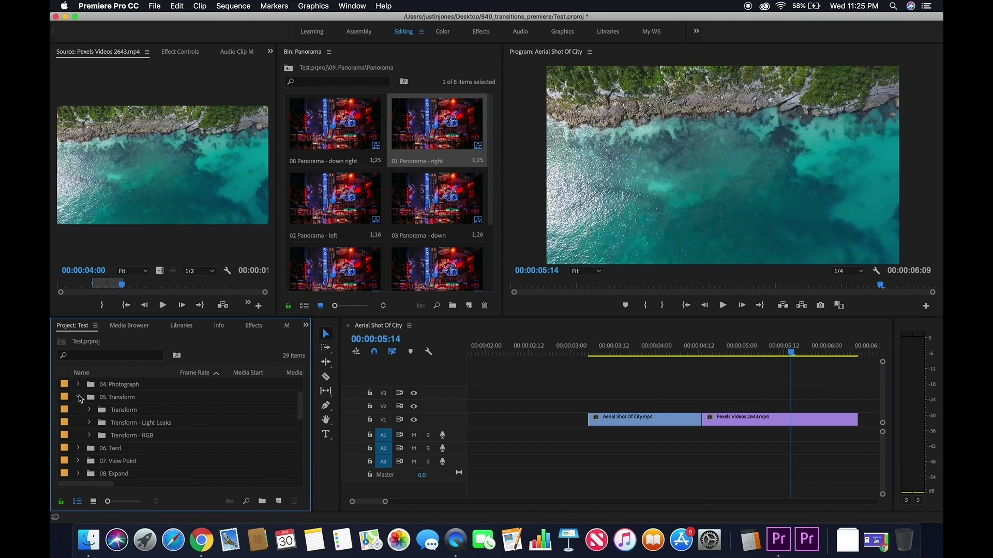
{"action": "double_click", "coordinate": [109, 410]}
{"action": "left_click_drag", "start_coordinate": [124, 328], "coordinate": [336, 124]}
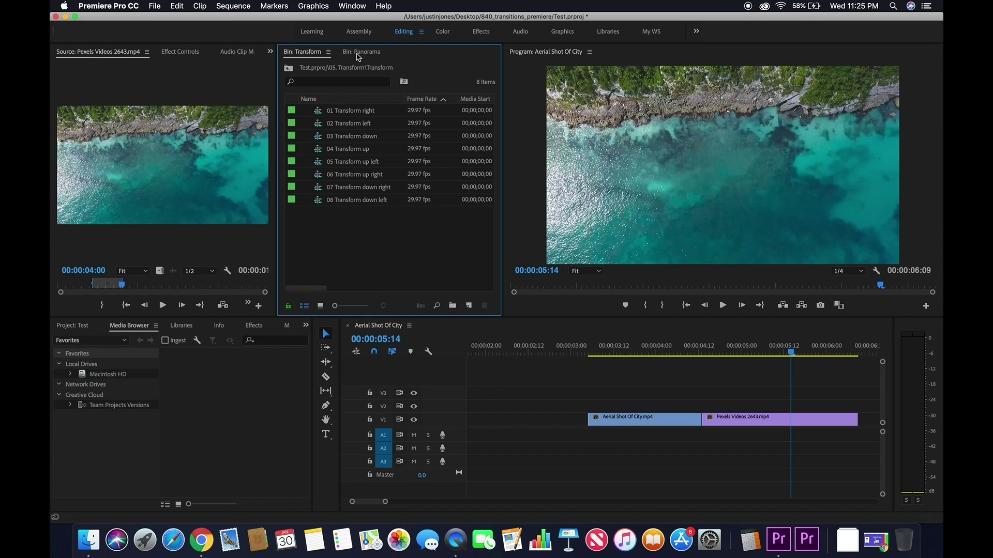
{"action": "left_click", "coordinate": [321, 307]}
Place 04 Transform up over the cut and play it back.
{"action": "scroll", "coordinate": [328, 177], "scroll_direction": "down", "scroll_amount": 2}
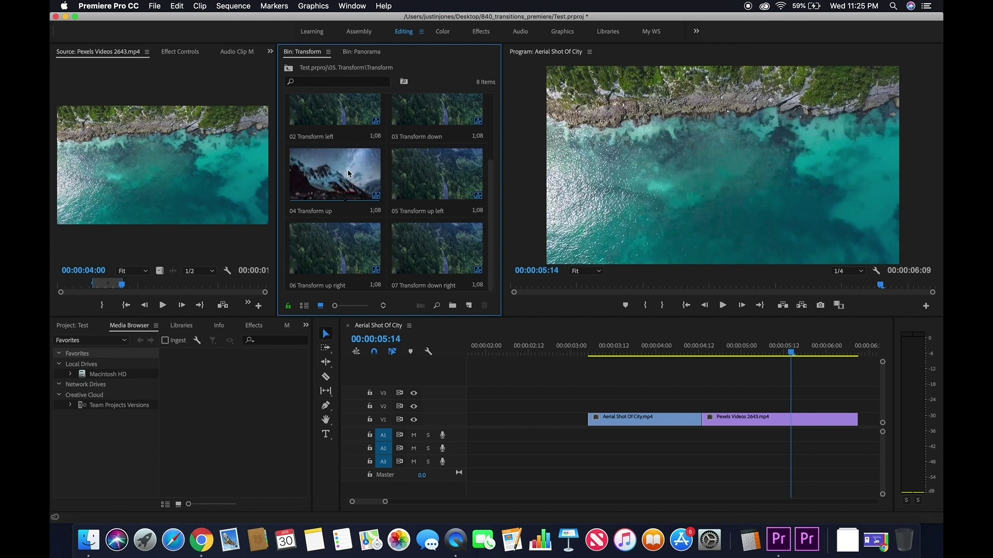
{"action": "left_click", "coordinate": [329, 177]}
{"action": "left_click_drag", "start_coordinate": [328, 177], "coordinate": [667, 393]}
{"action": "left_click", "coordinate": [656, 351]}
{"action": "key", "text": "space"}
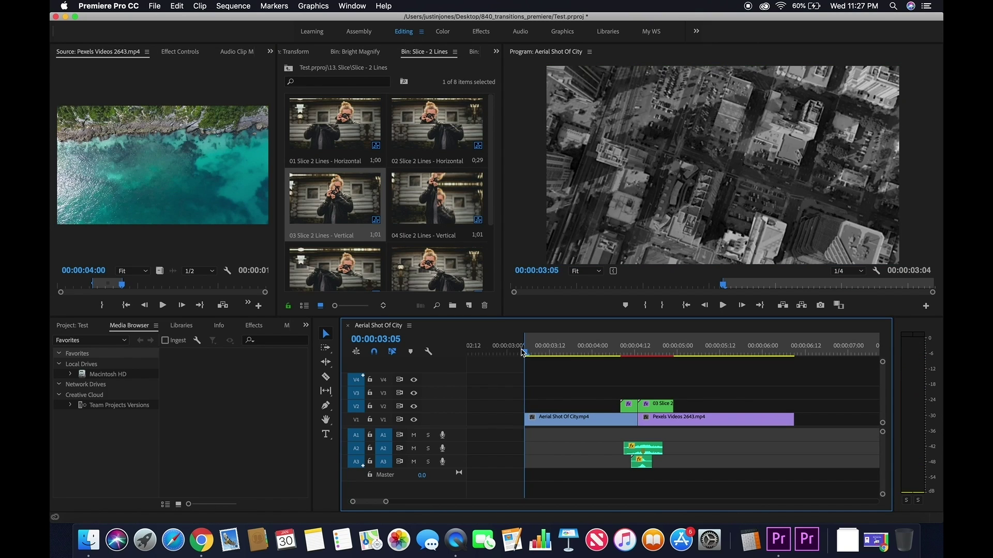
{"action": "left_click_drag", "start_coordinate": [787, 353], "coordinate": [794, 352]}
Set the sequence export to H.264 with the YouTube 1080p HD preset.
{"action": "key", "text": "super+m"}
{"action": "left_click", "coordinate": [657, 103]}
{"action": "left_click", "coordinate": [654, 193]}
{"action": "left_click", "coordinate": [659, 121]}
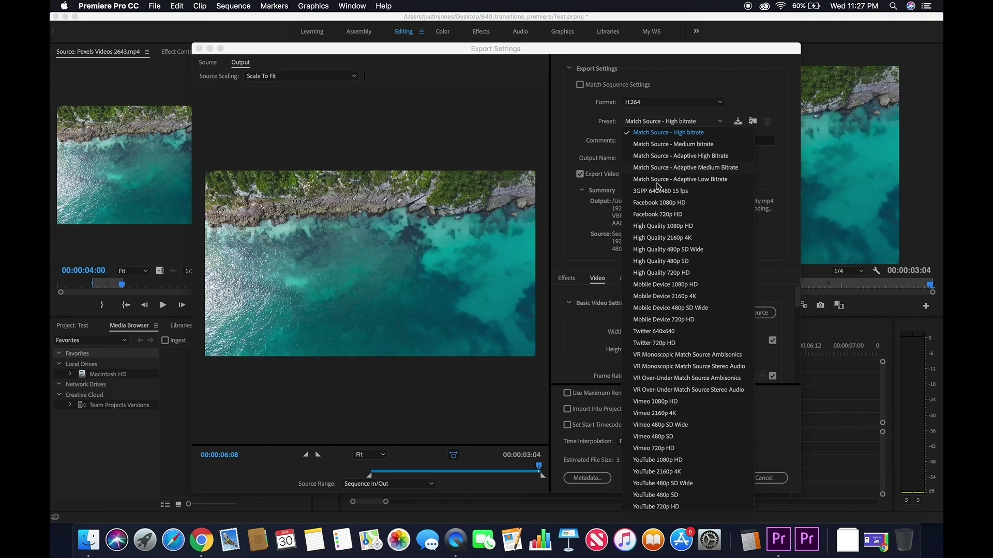
{"action": "left_click", "coordinate": [665, 449]}
Export the sequence as test.mp4 on the Desktop and preview it in Finder.
{"action": "left_click", "coordinate": [648, 158]}
{"action": "type", "text": "test"}
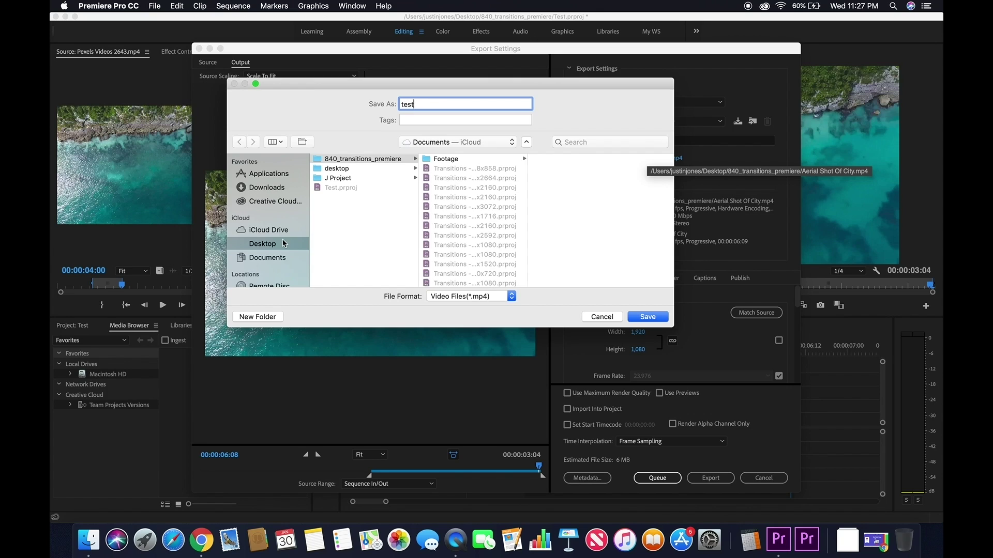
{"action": "left_click", "coordinate": [283, 243]}
{"action": "left_click", "coordinate": [647, 316]}
{"action": "scroll", "coordinate": [610, 337], "scroll_direction": "down", "scroll_amount": 5}
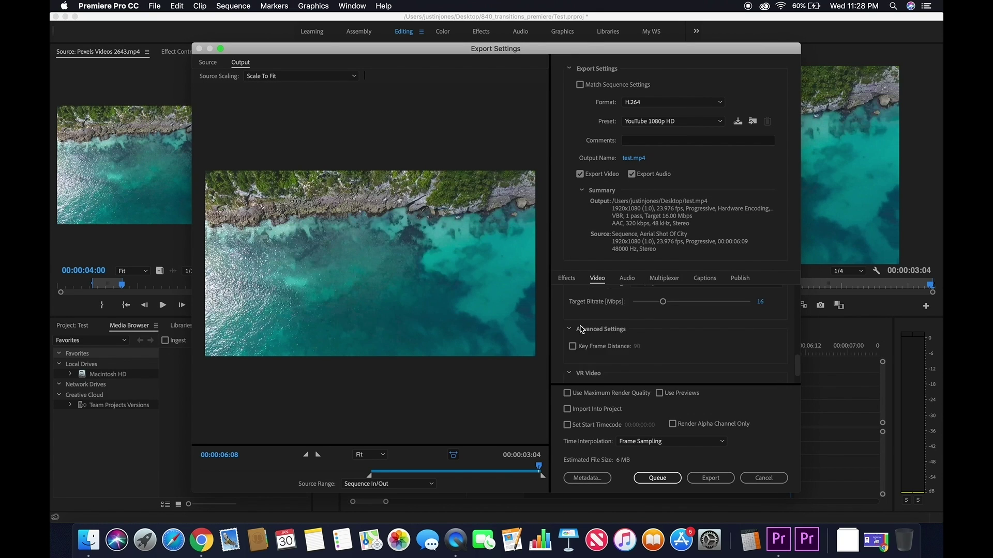
{"action": "left_click", "coordinate": [716, 479]}
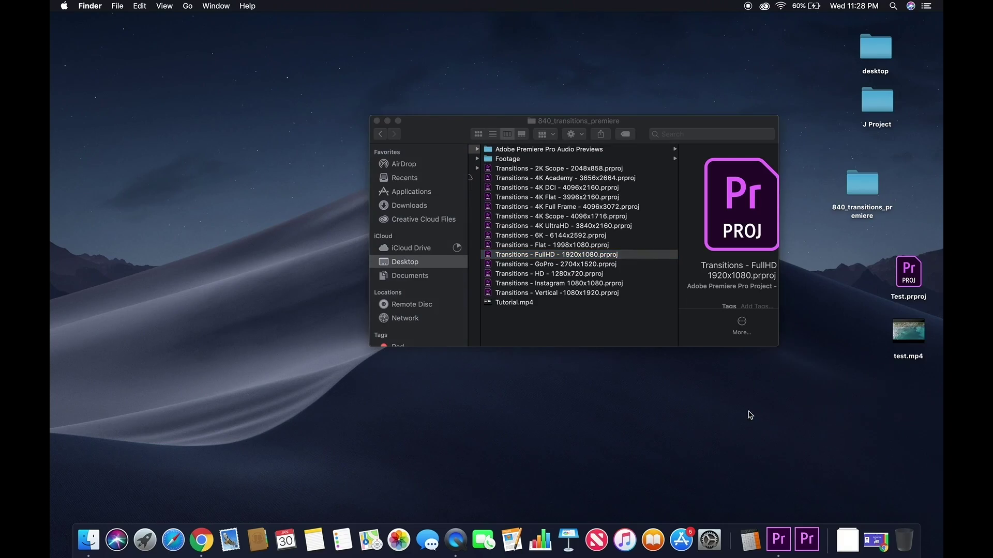
{"action": "left_click", "coordinate": [920, 330]}
{"action": "key", "text": "space"}
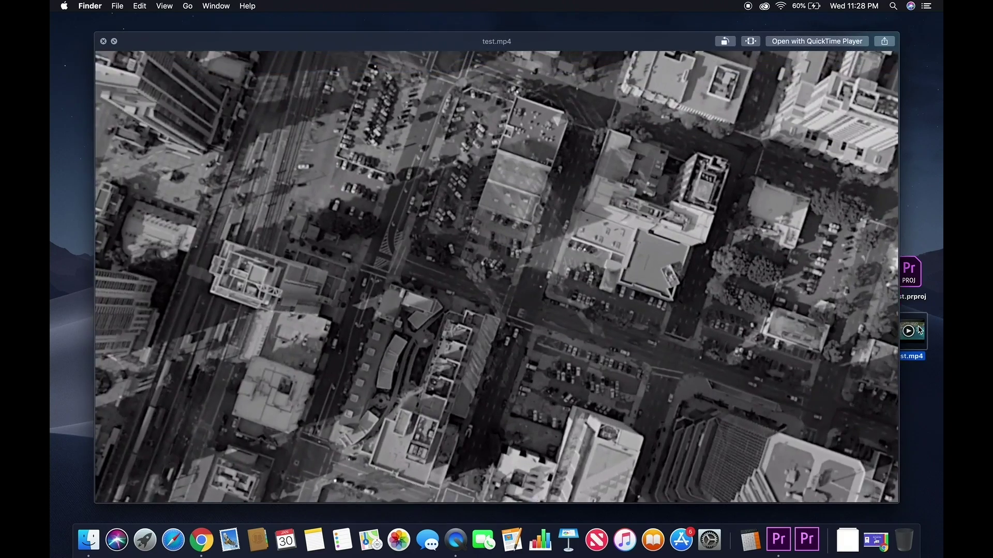